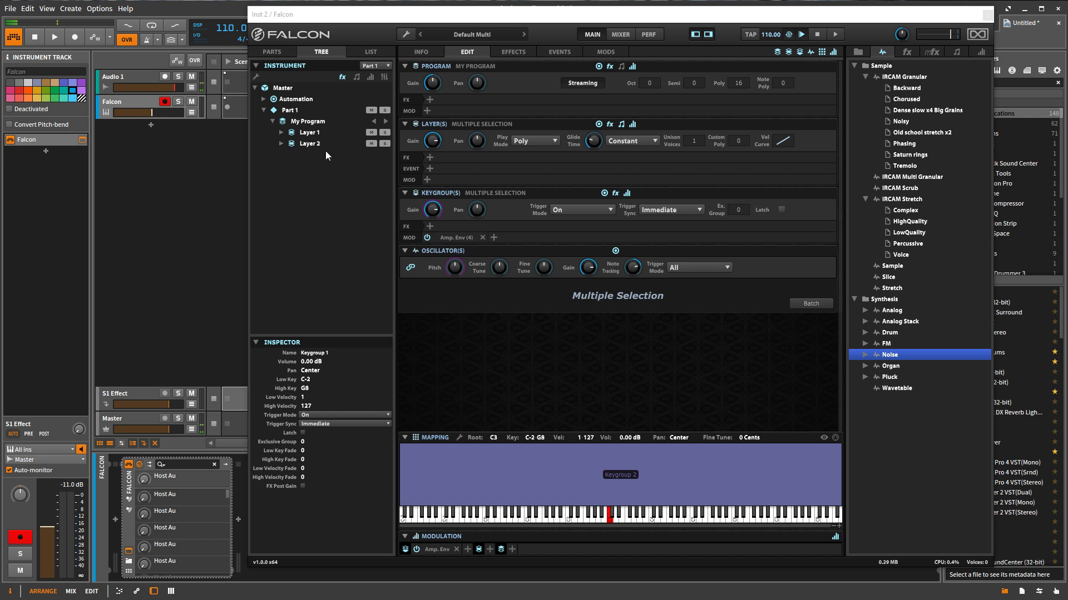
Expand Layer 1 and Layer 2 and all their keygroups in the instrument tree down to the oscillators
left_click(281, 133)
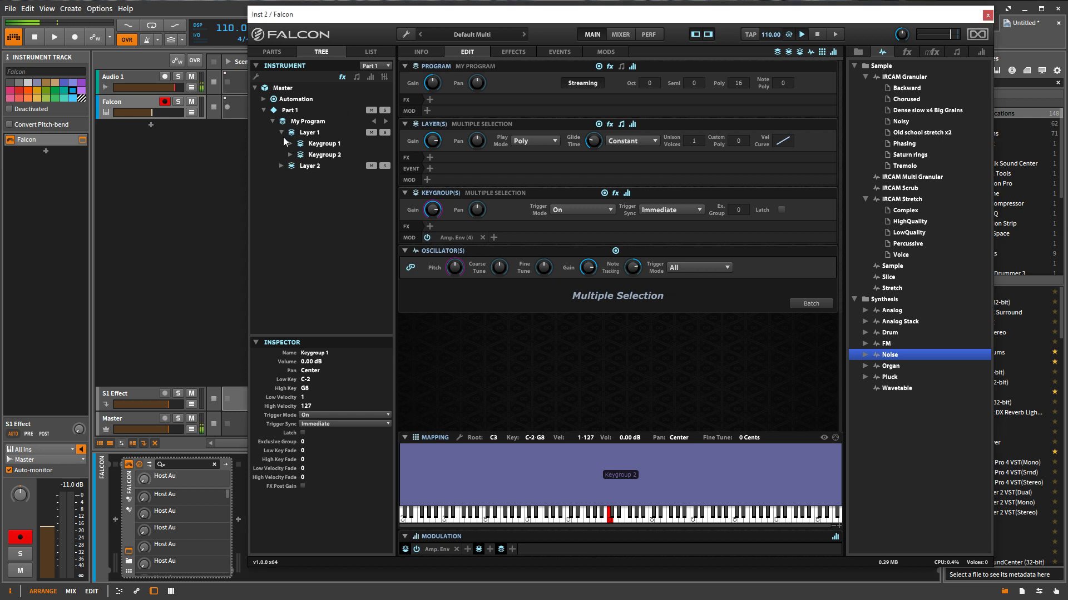
left_click(281, 166)
left_click(291, 144)
left_click(290, 166)
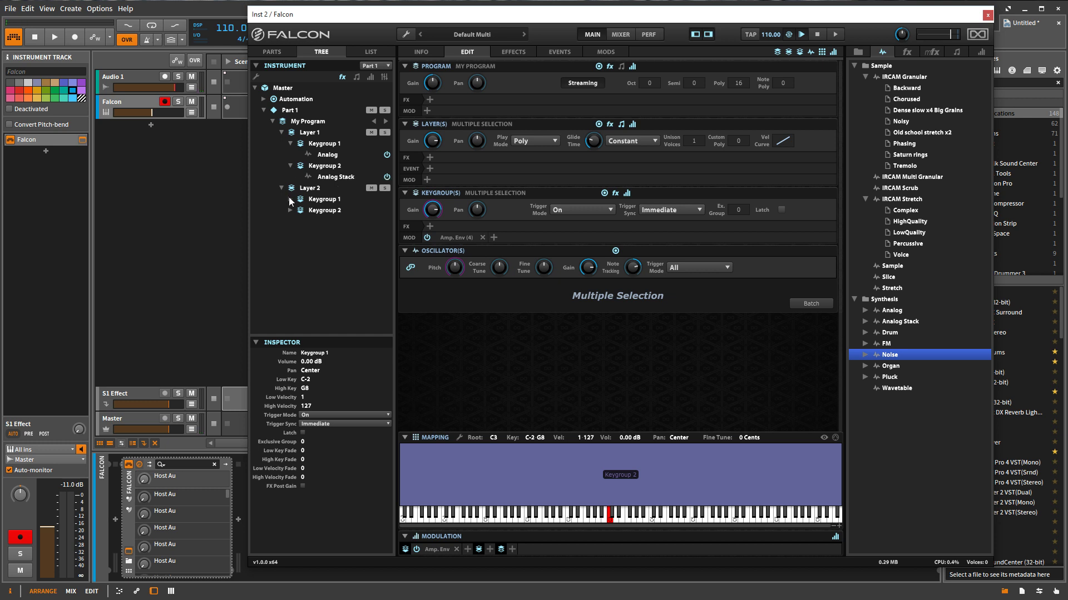
left_click(290, 199)
left_click(290, 221)
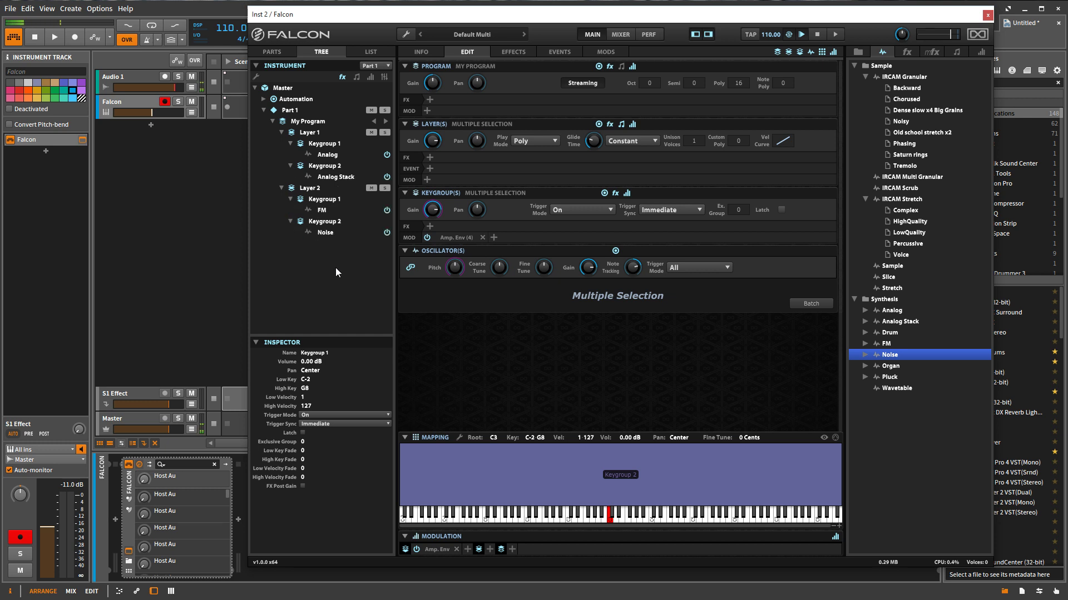
Show the modulation nodes in the instrument tree, and briefly show and hide the aux effect nodes
left_click(370, 79)
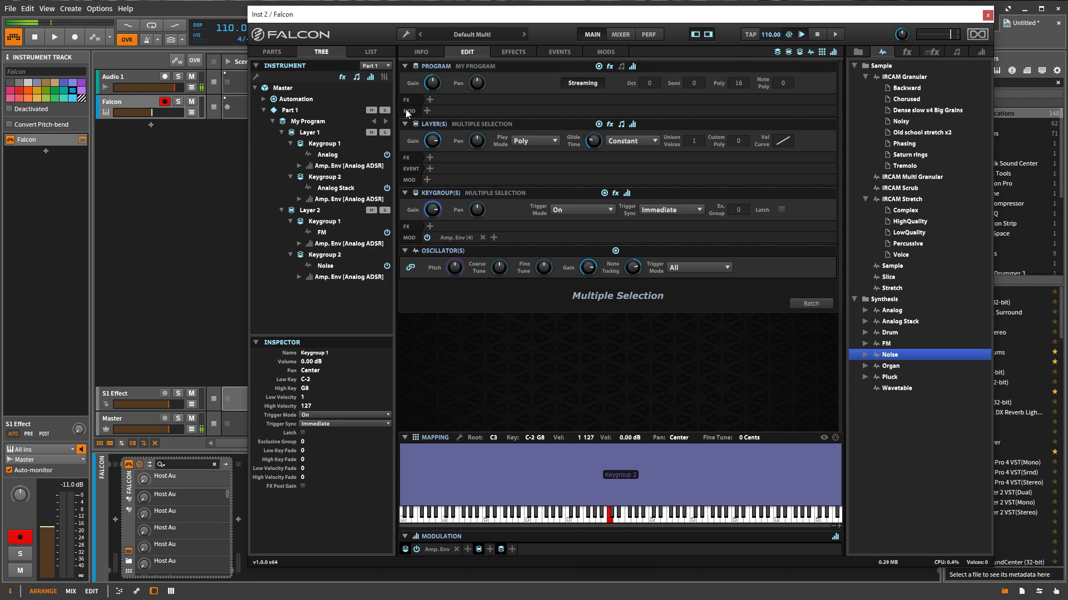
left_click(383, 77)
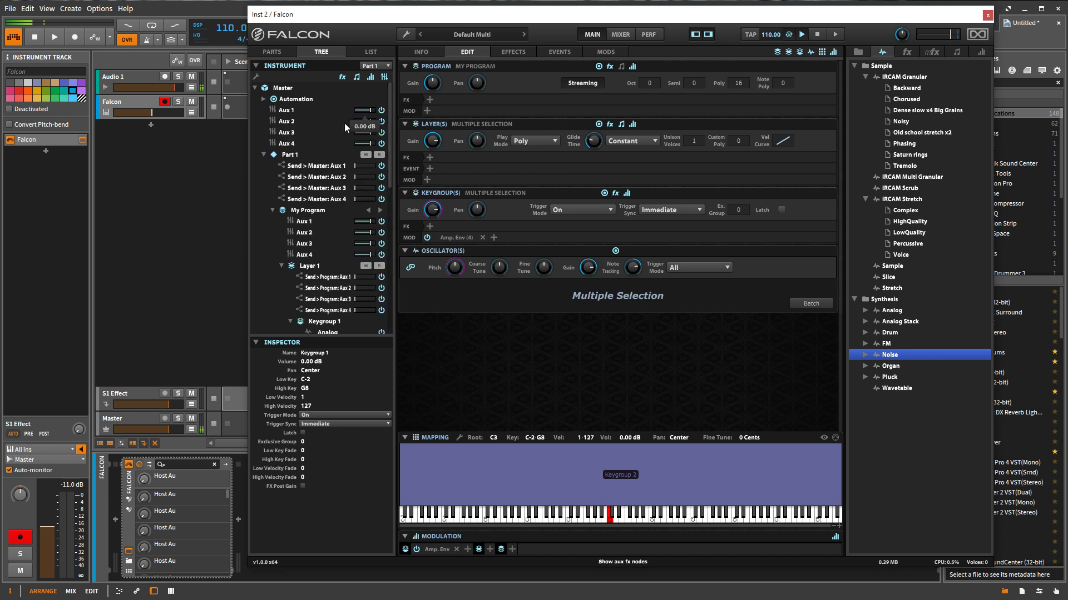
left_click(384, 77)
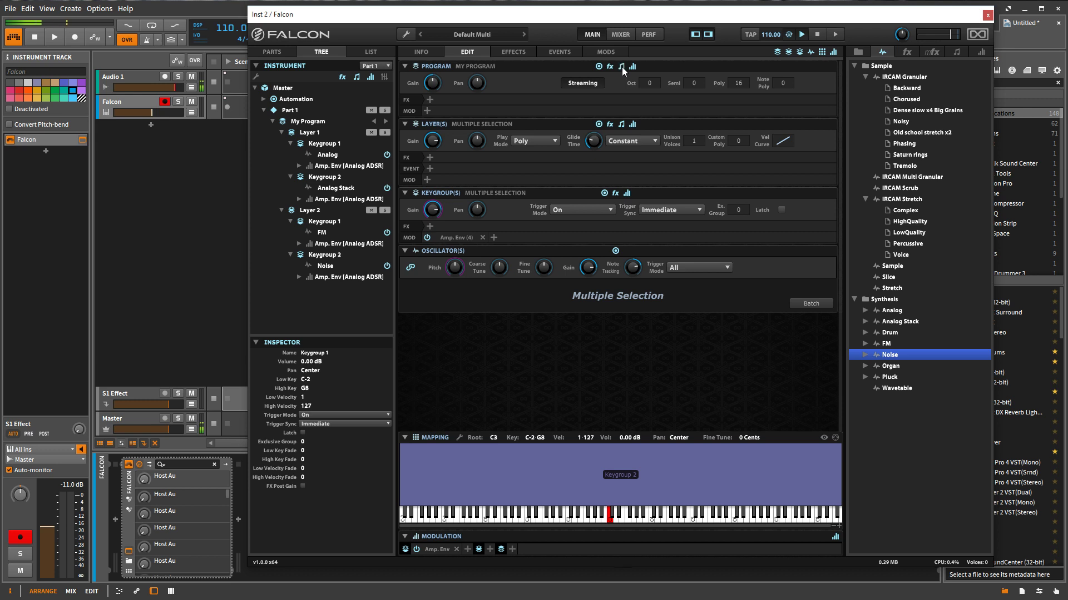
Hide and restore the program's parameter row and the keygroups' effects row in the editor
left_click(599, 67)
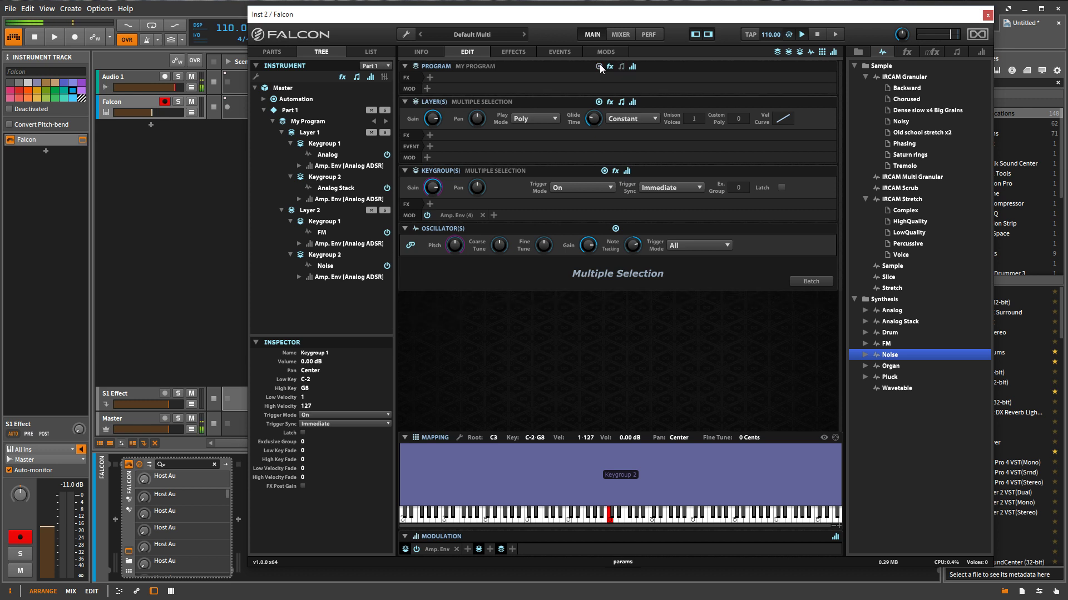
left_click(598, 66)
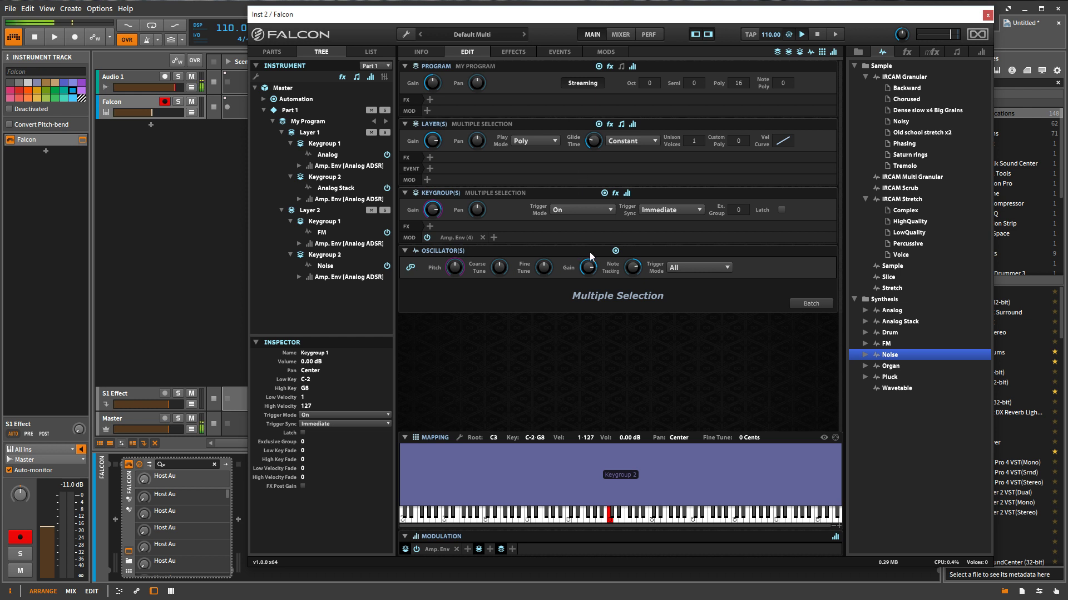
left_click(615, 195)
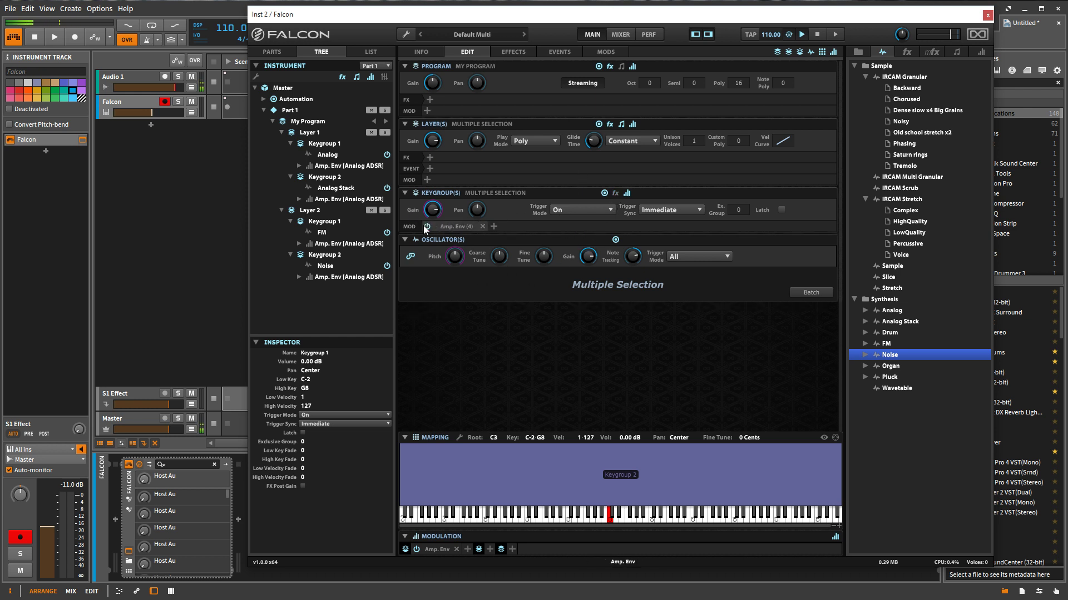
left_click(616, 194)
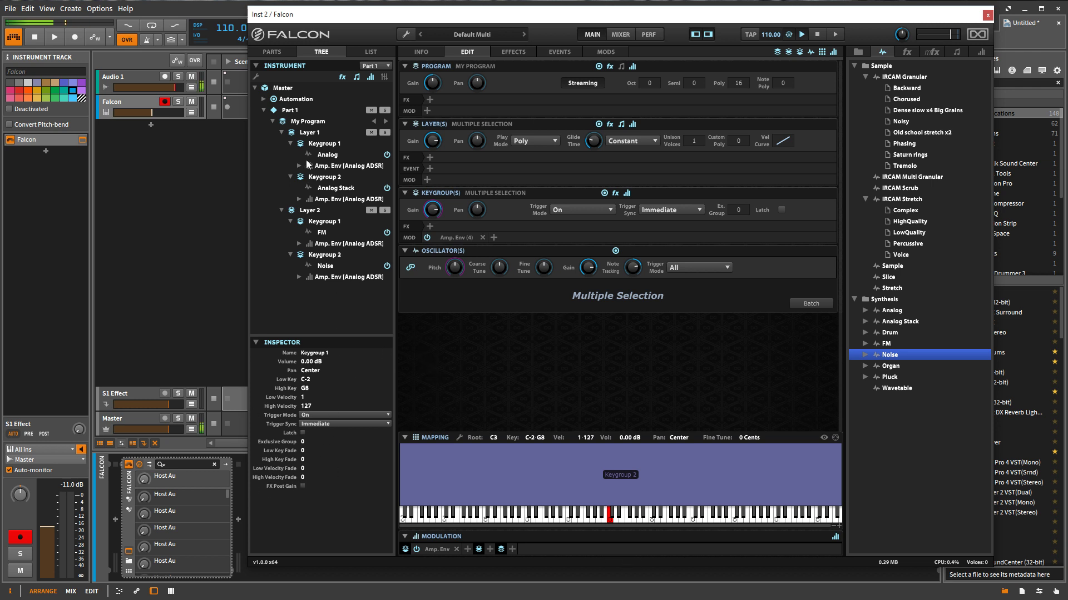
Rename the first keygroup of Layer 2 as Love
left_click(318, 356)
key("ctrl+a")
type("Lov")
key("Return")
View the settings of Layer 1's Keygroup 1 and its Analog oscillator
left_click(322, 145)
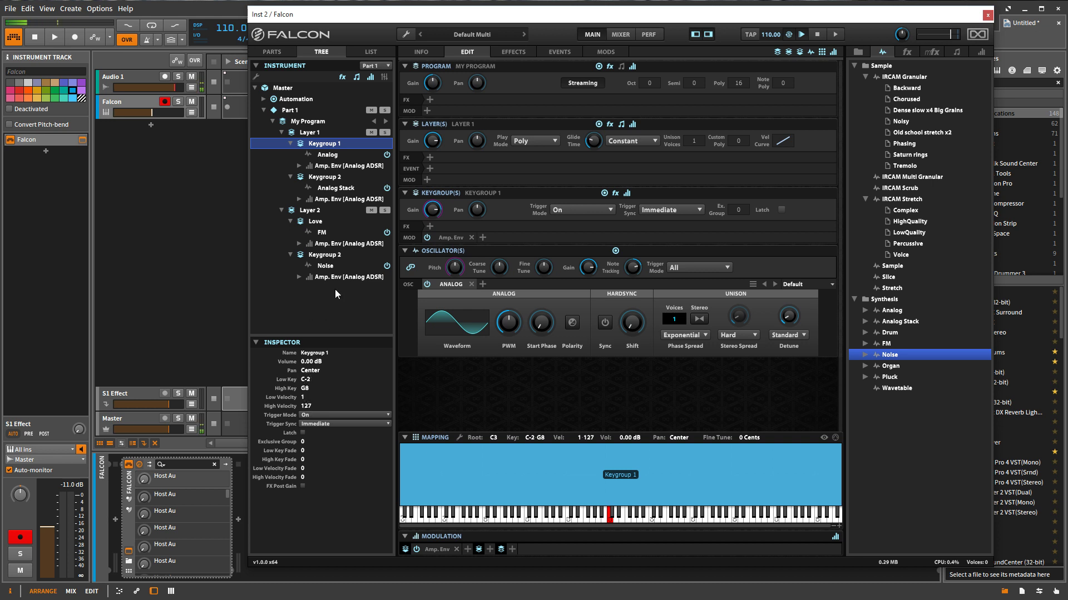
left_click(332, 159)
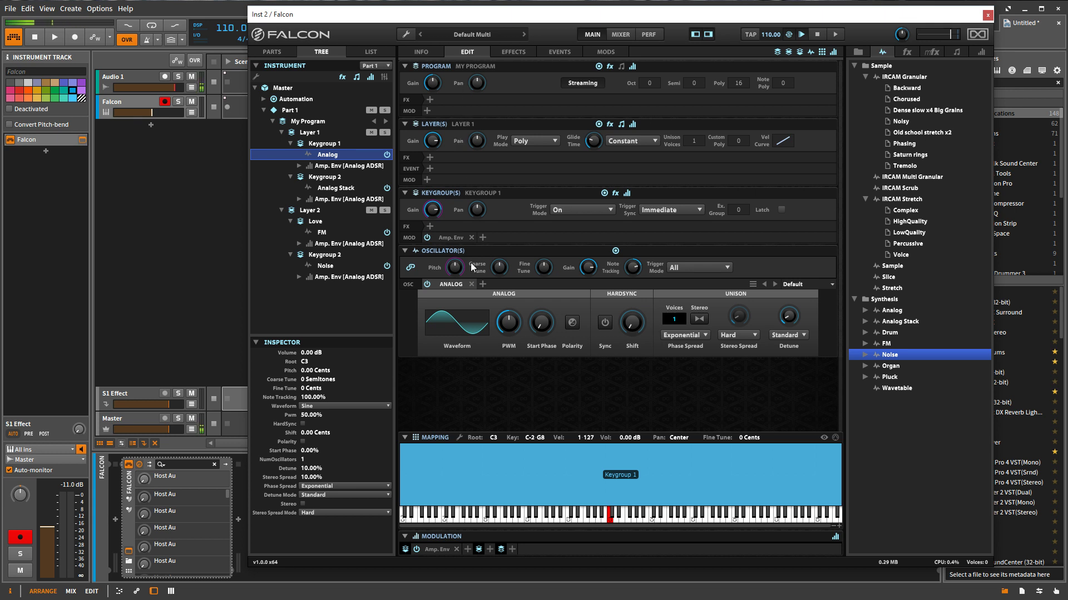
Insert an Xpander Filter into the effects of My Program at program level
left_click(309, 124)
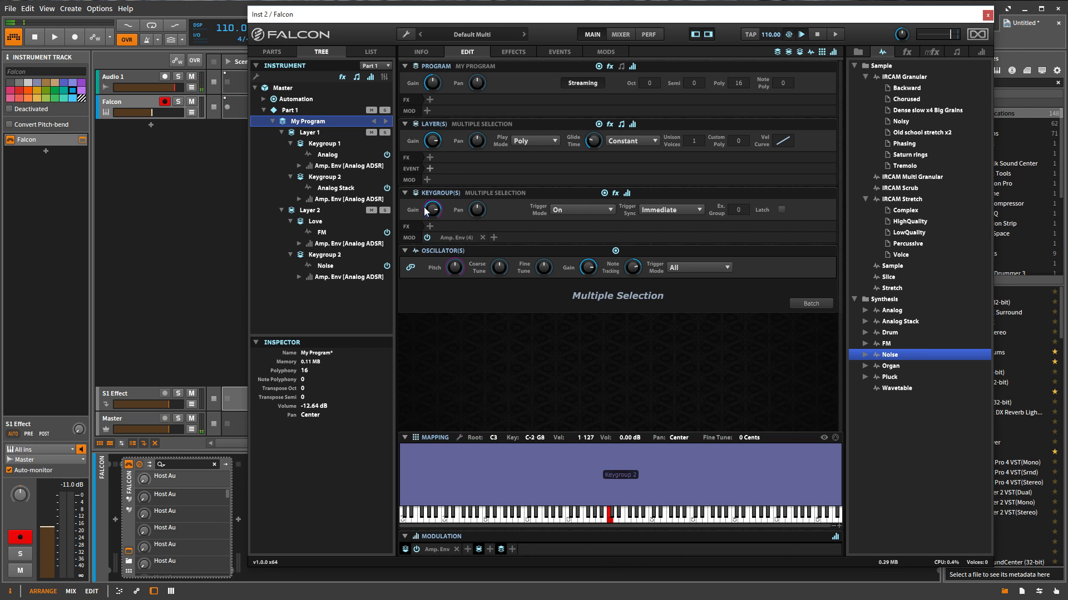
left_click(432, 98)
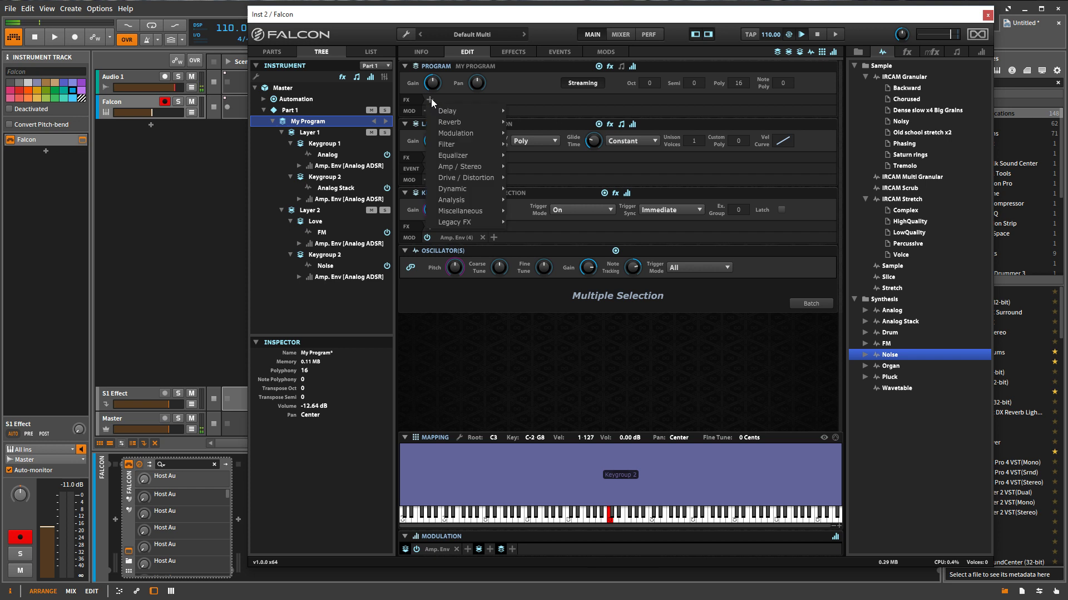
mouse_move(481, 146)
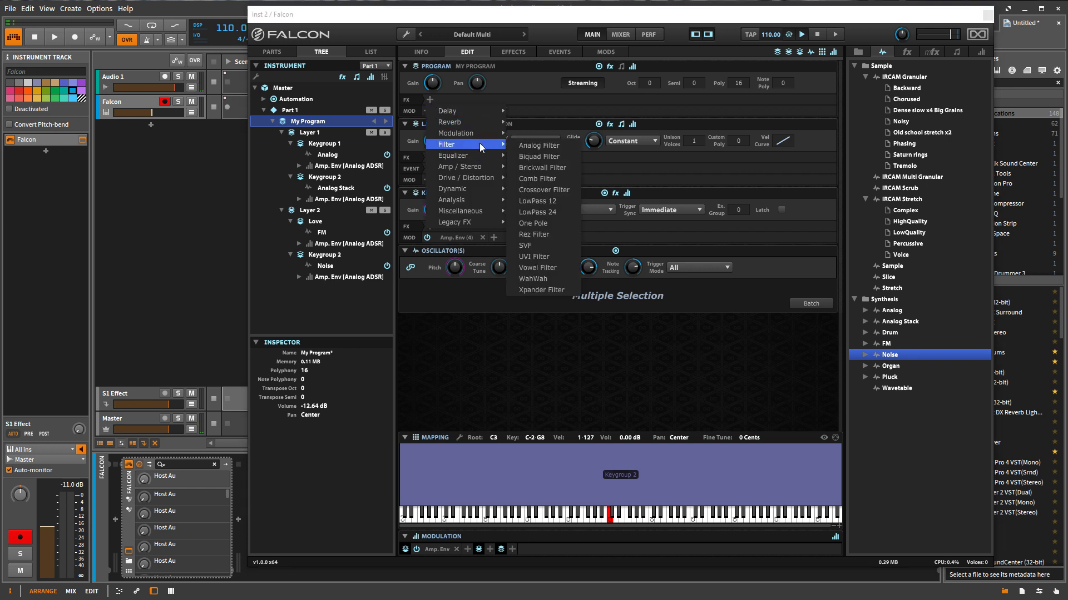
left_click(548, 290)
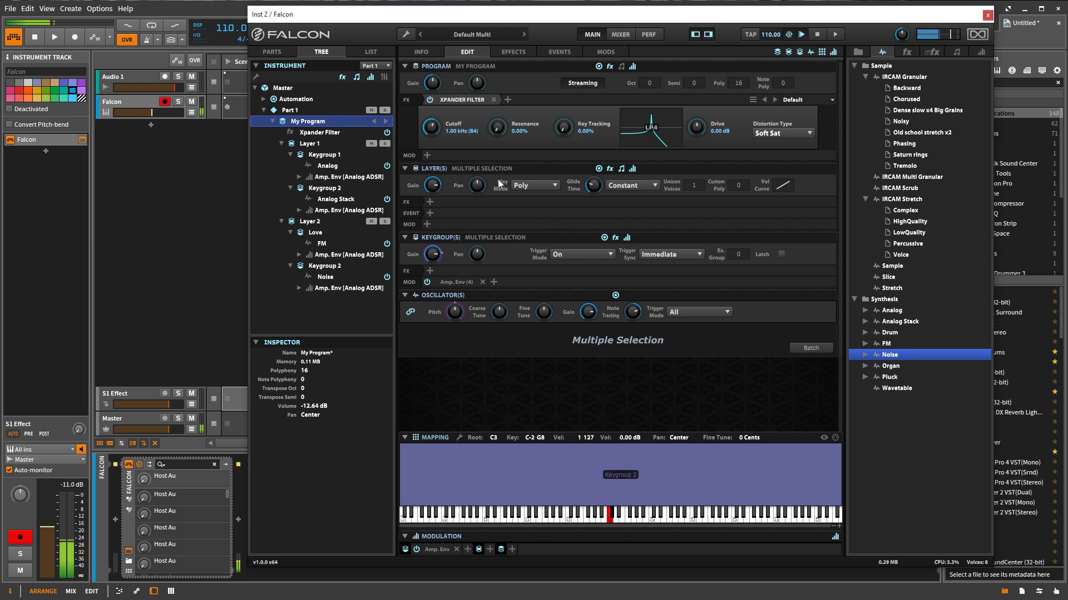
Set the program-level Xpander Filter's cutoff to 920.4 Hz and bypass the filter
mouse_move(432, 128)
left_mouse_down()
mouse_move(432, 97)
mouse_move(429, 157)
mouse_move(430, 91)
mouse_move(427, 108)
left_mouse_up()
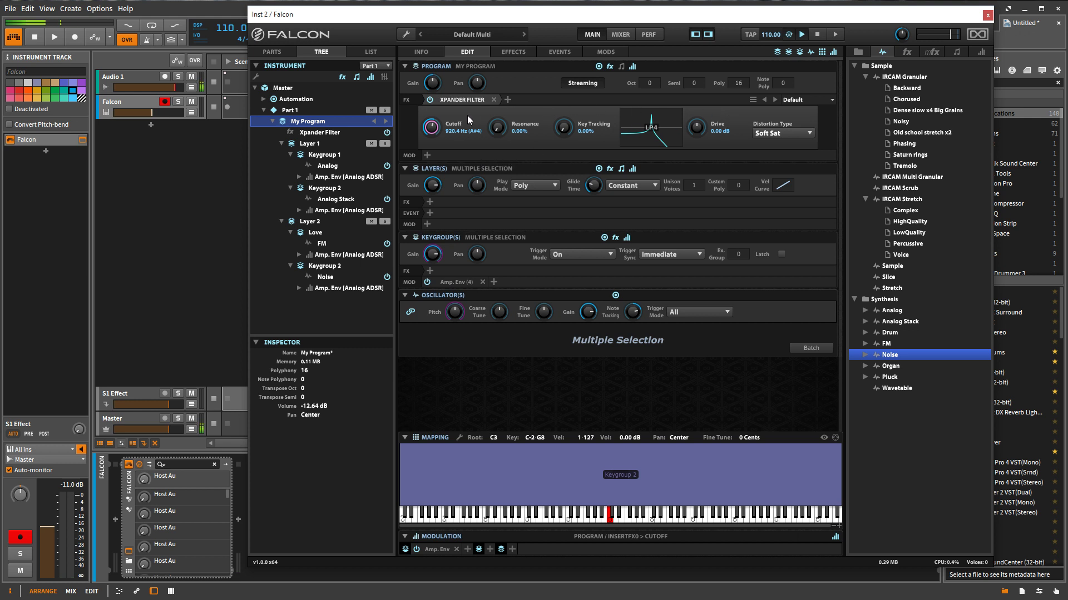
left_click(326, 134)
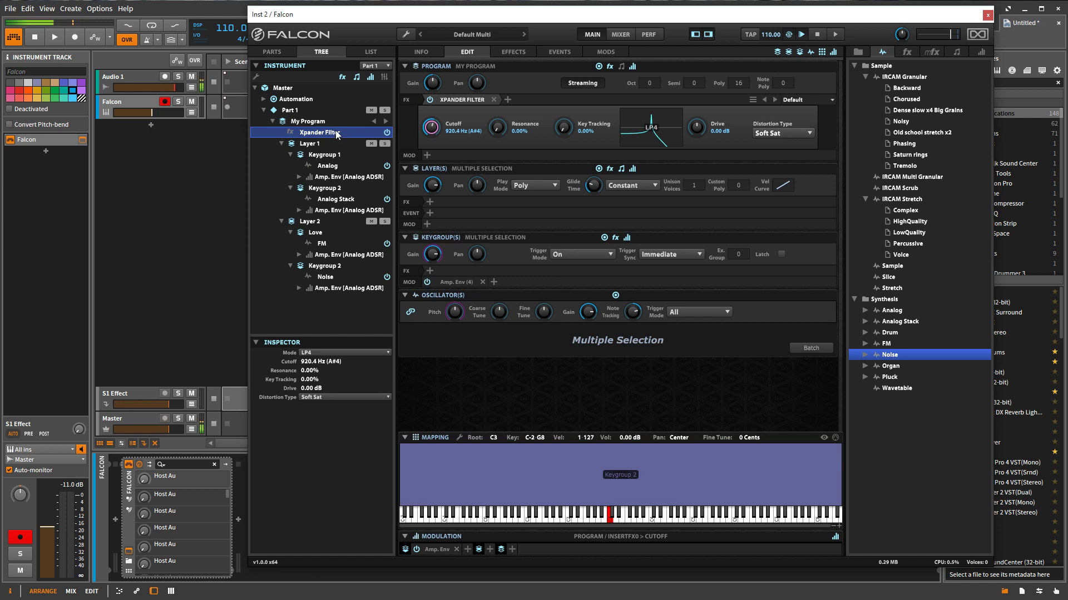
left_click(430, 100)
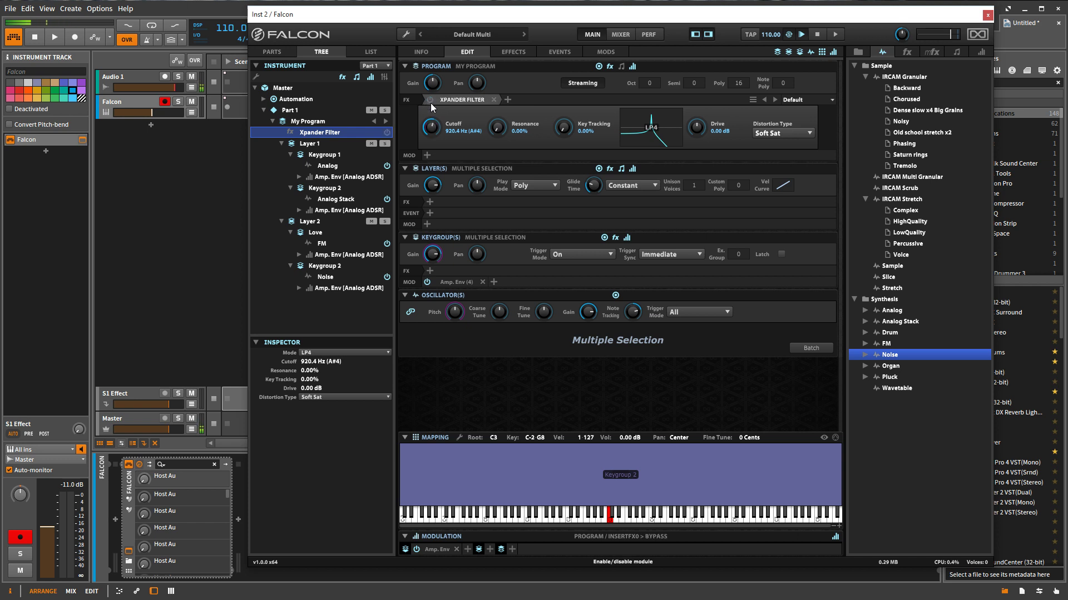
Insert an Xpander Filter on both layers of My Program at once and set their shared cutoff to 1.89 kHz
left_click(319, 121)
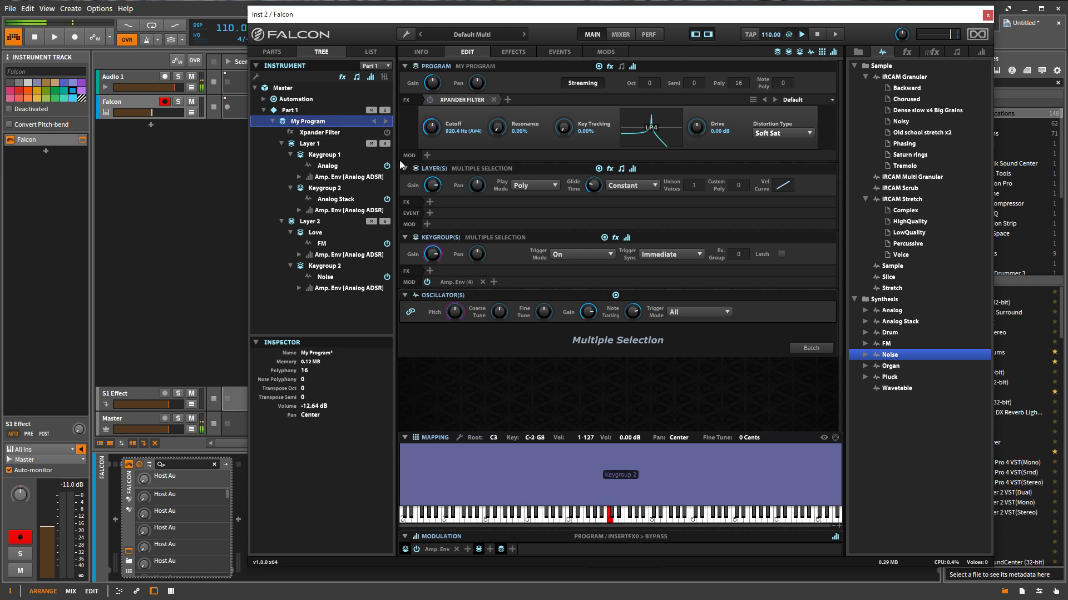
left_click(429, 202)
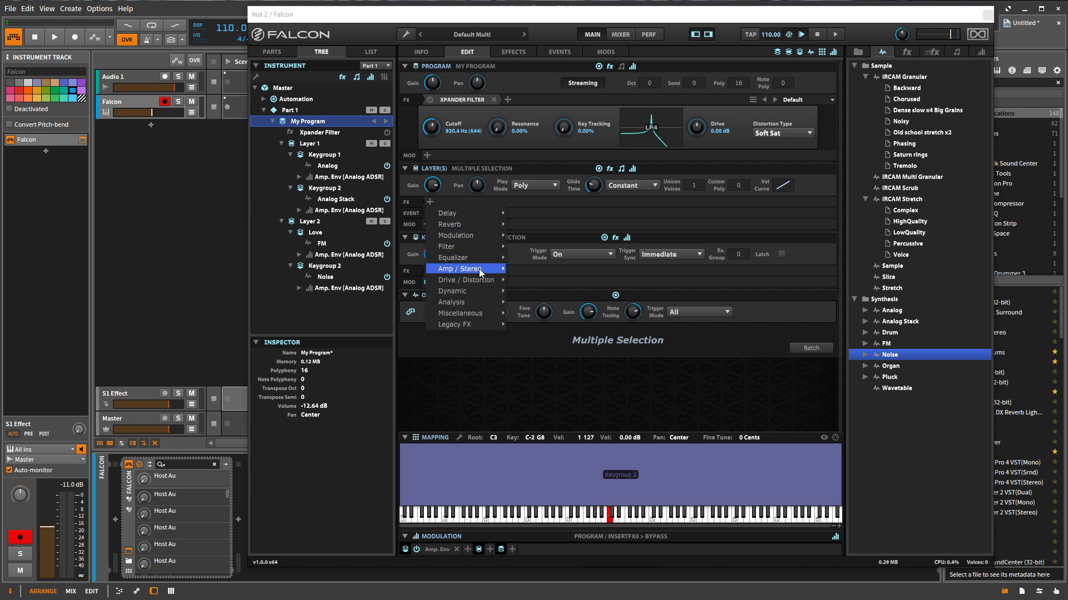
mouse_move(483, 271)
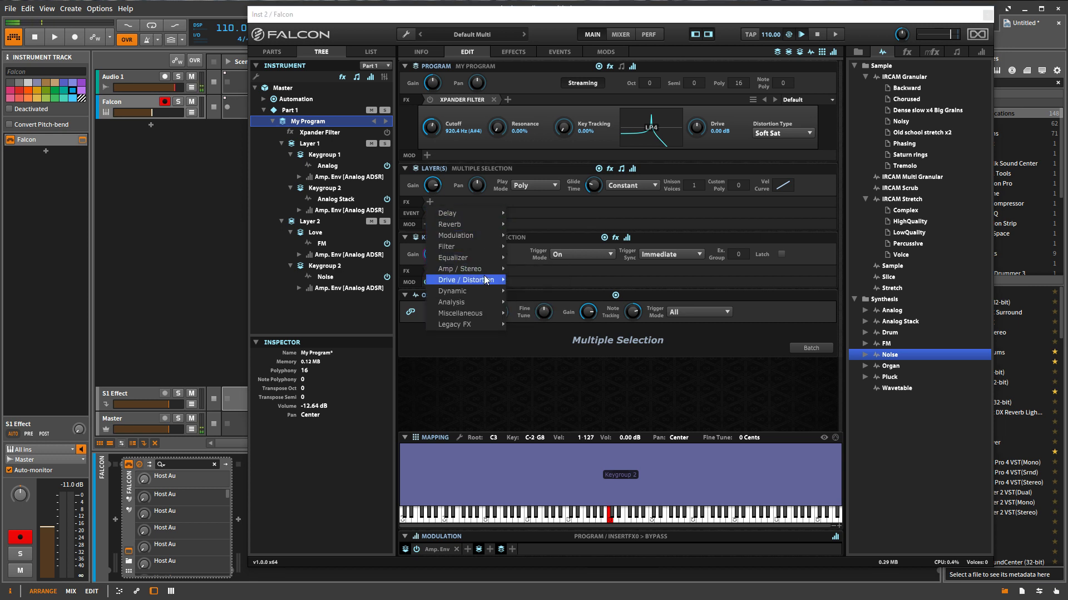
mouse_move(486, 248)
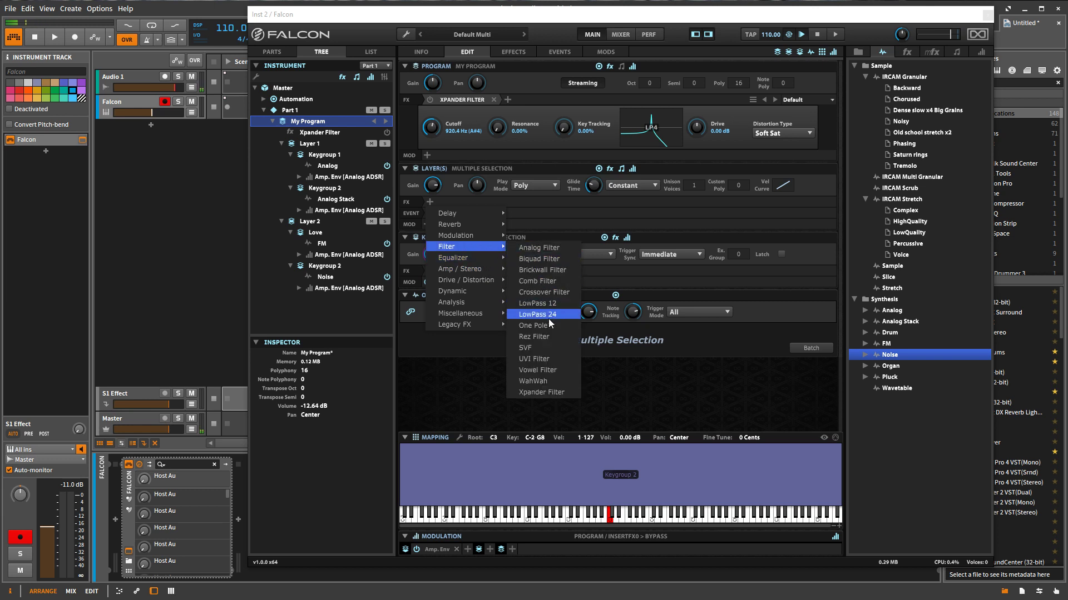
left_click(541, 392)
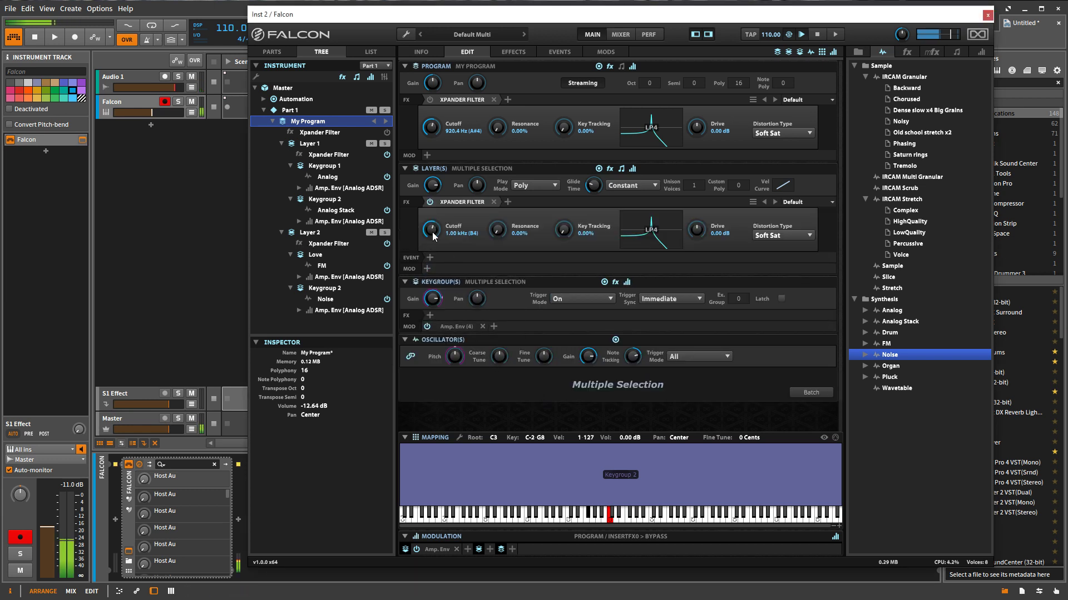
scroll(433, 230, "up", 6)
scroll(432, 225, "down", 4)
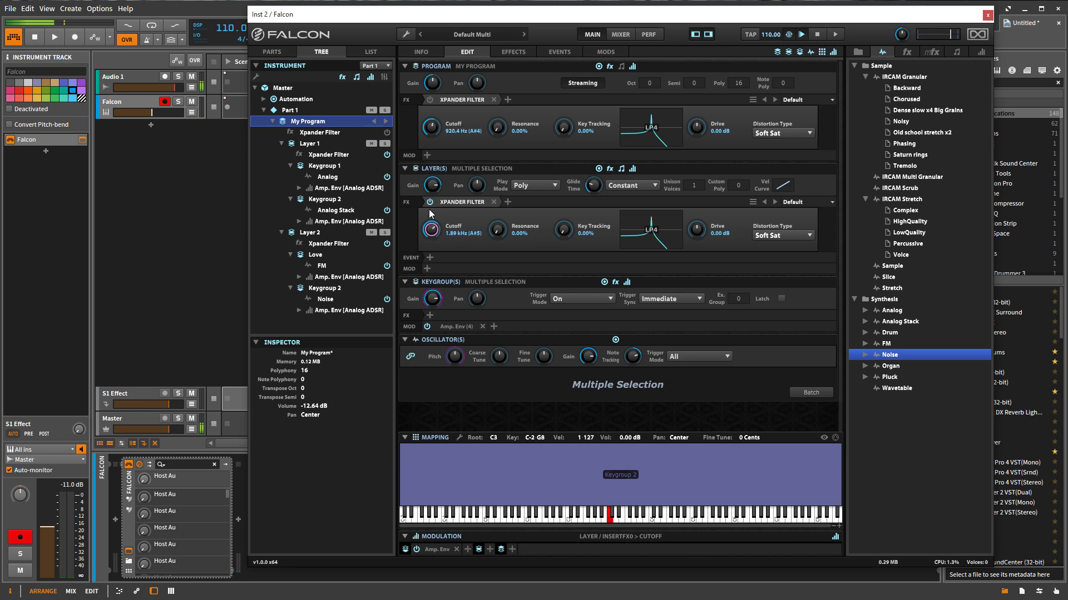
Check Layer 1's keygroup and filter, and set the cutoff of Layer 2's Xpander Filter alone to 3.23 kHz
left_click(327, 167)
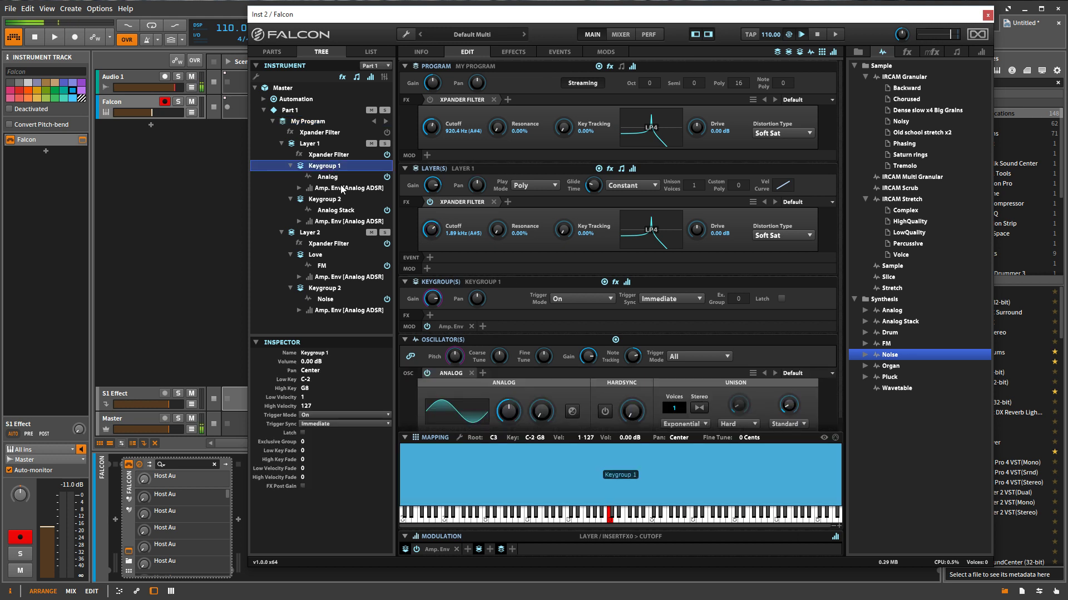
left_click(317, 144)
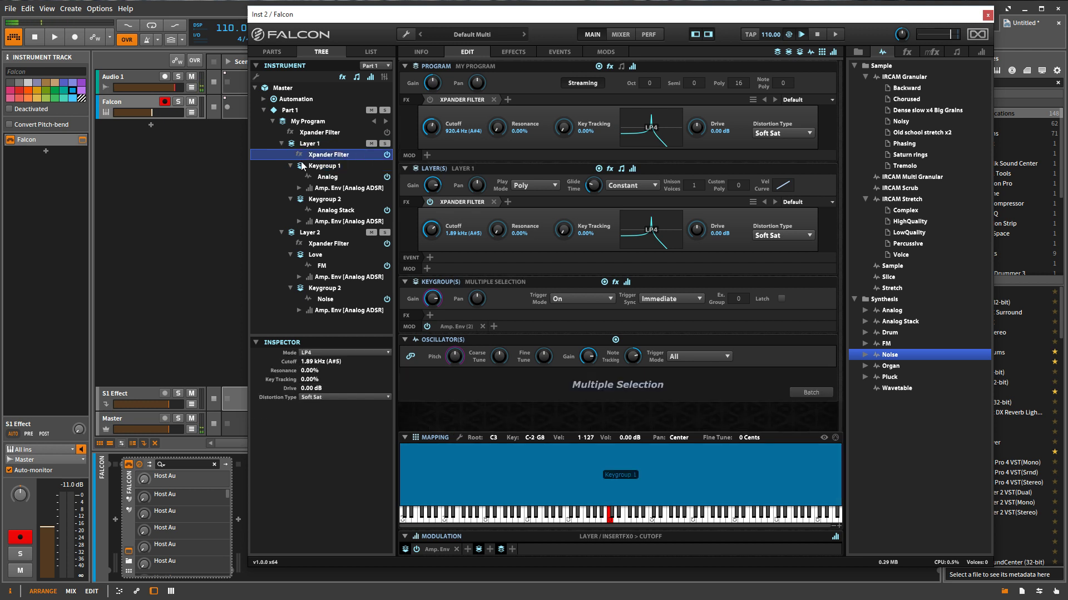
left_click(326, 245)
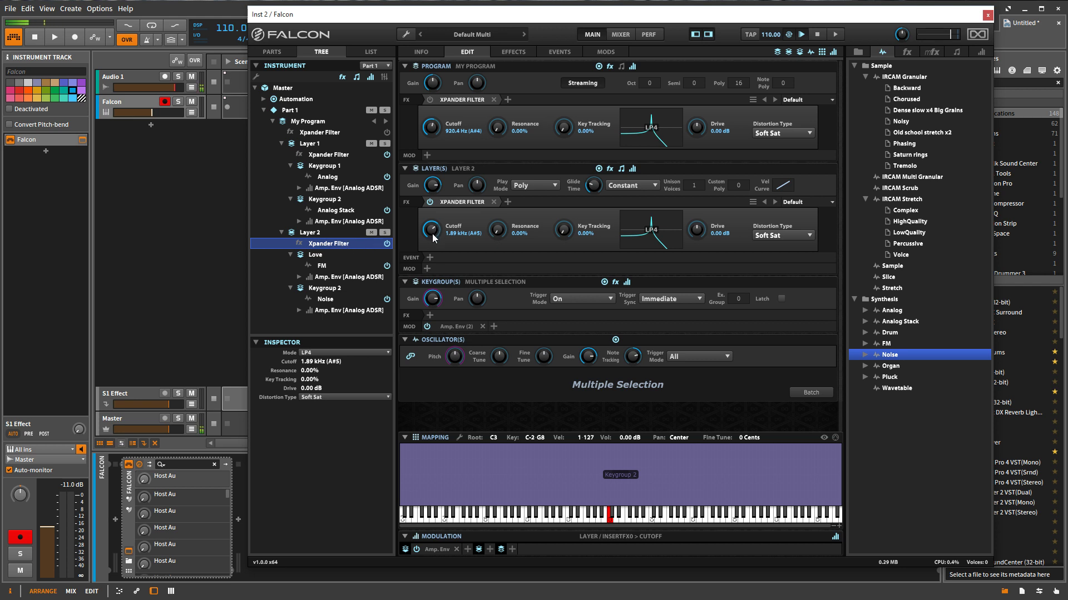
left_click_drag(432, 232, 427, 172)
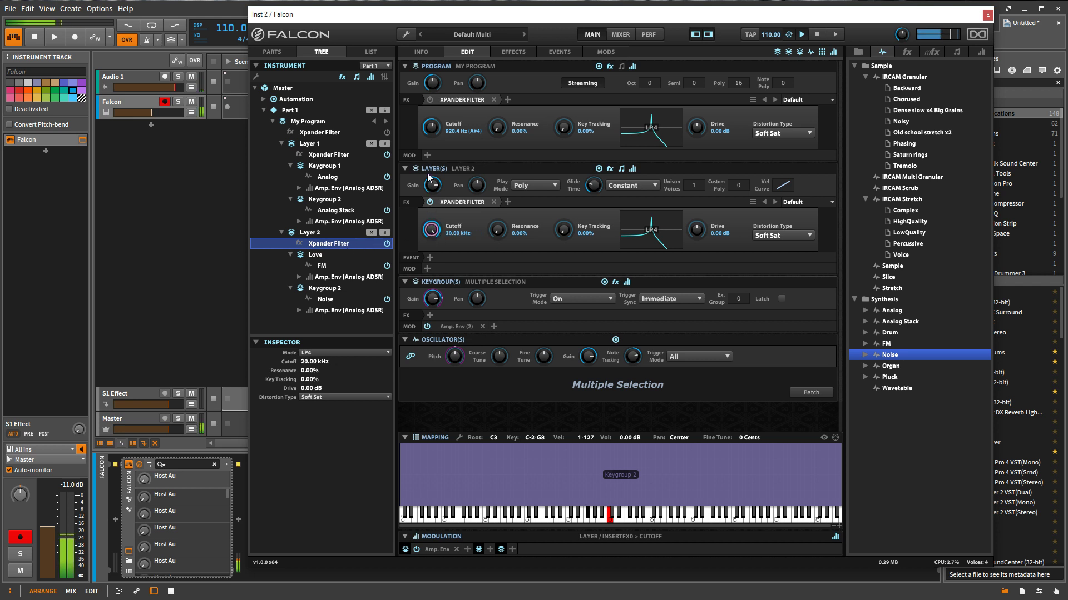
left_click_drag(434, 232, 441, 262)
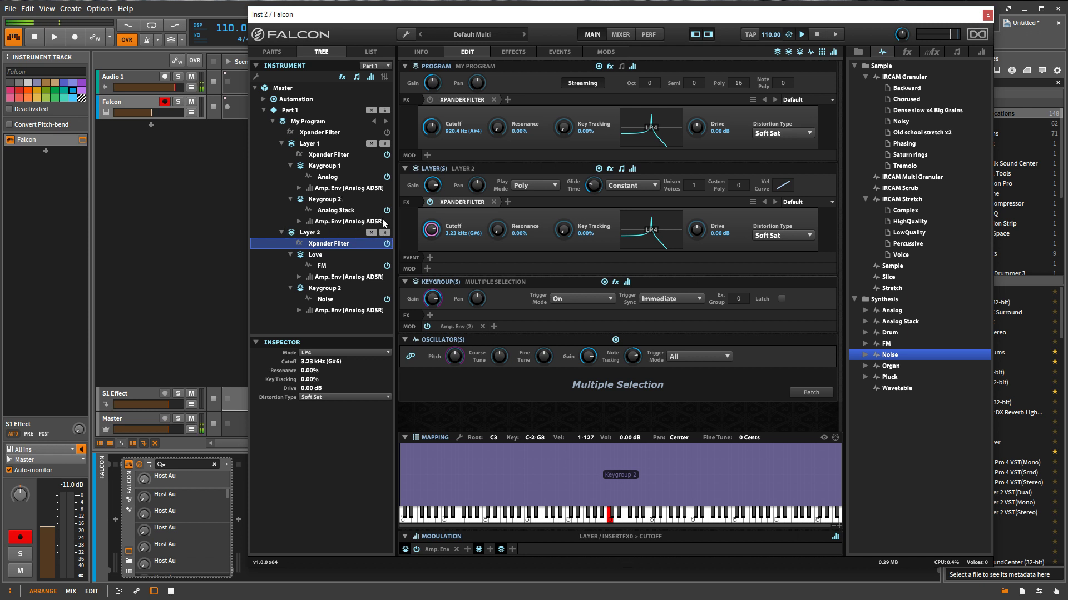
Mute Layer 2 and bypass Layer 1's Xpander Filter
left_click(371, 233)
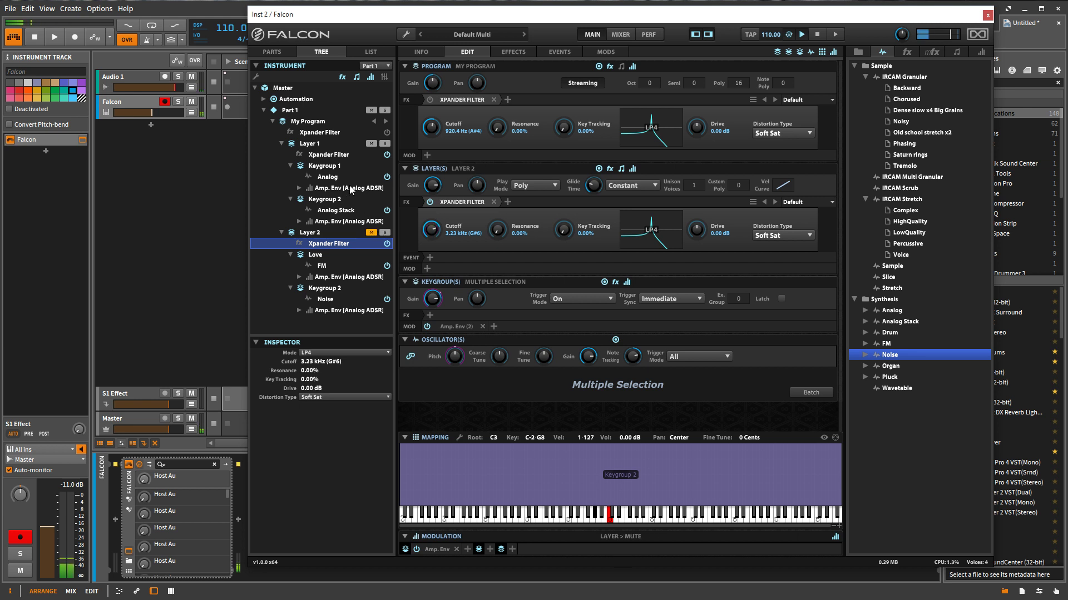
left_click(387, 155)
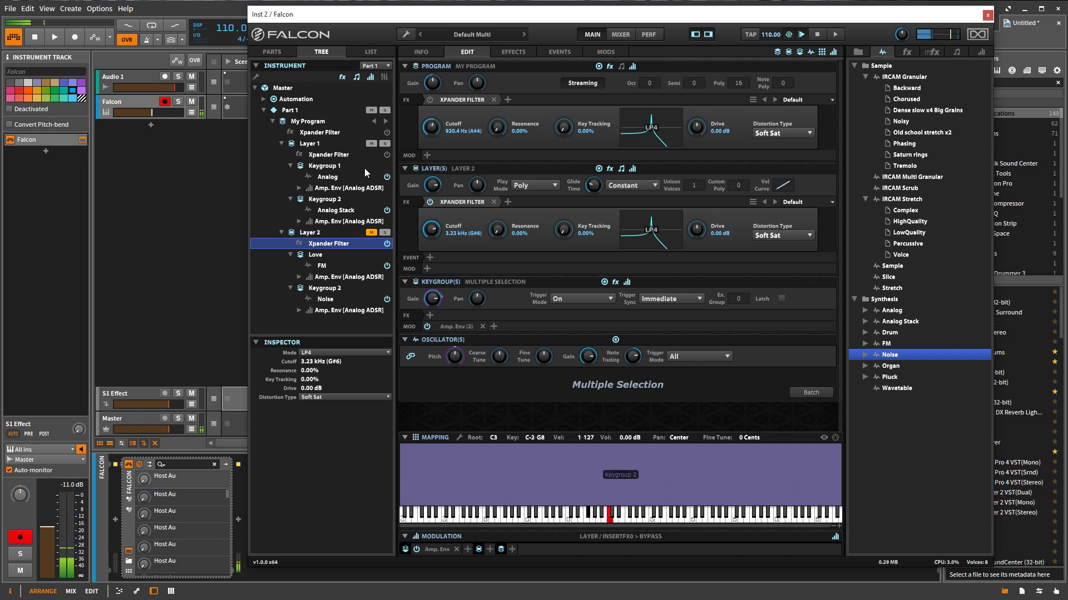
Compare the settings of the Analog and Analog Stack oscillators in Layer 1
left_click(331, 177)
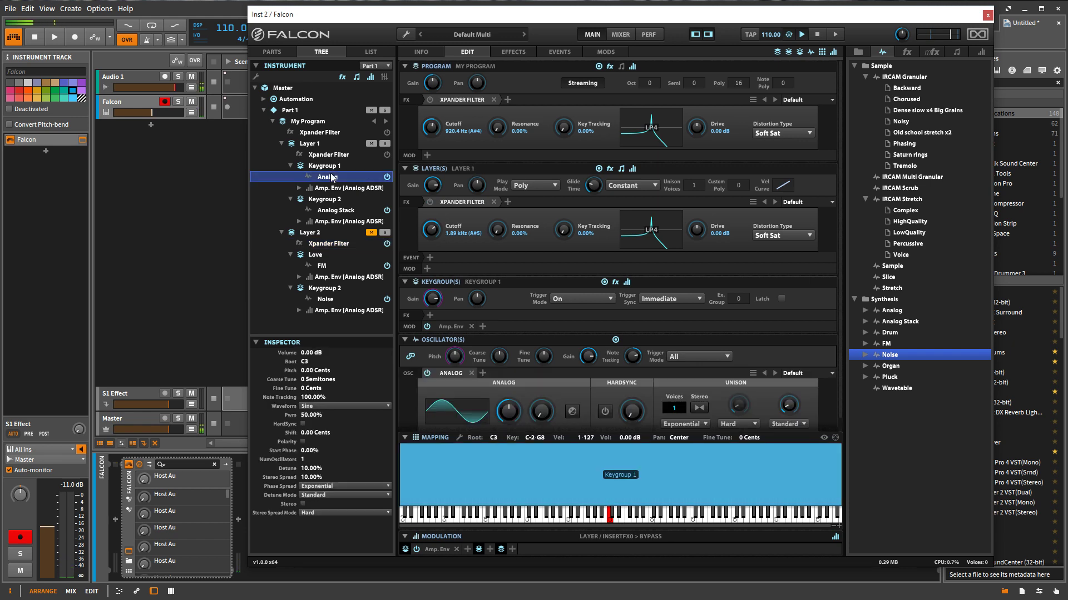
left_click(337, 212)
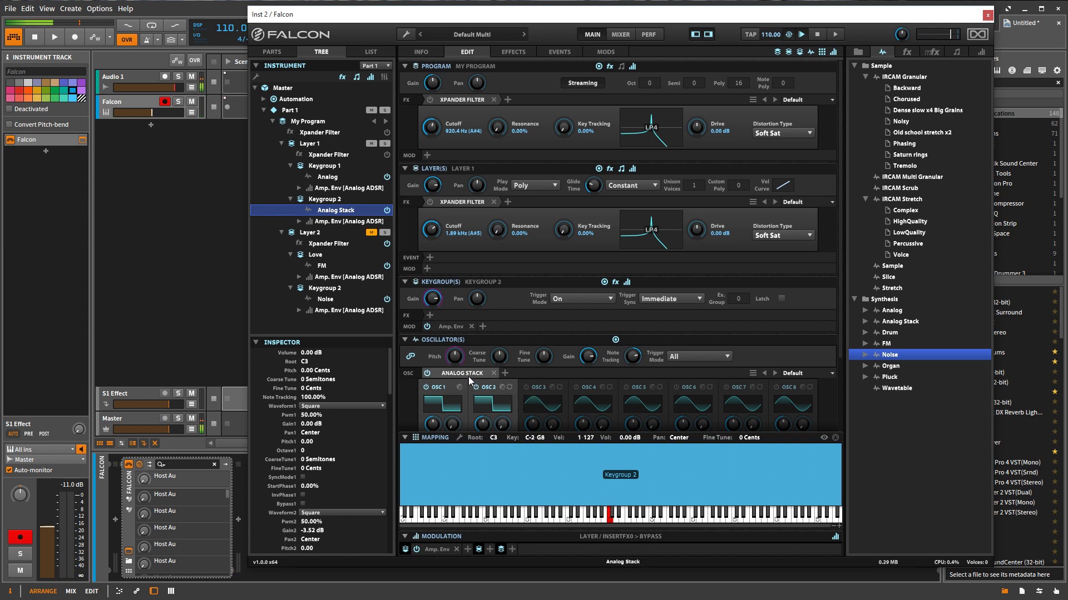
left_click(328, 178)
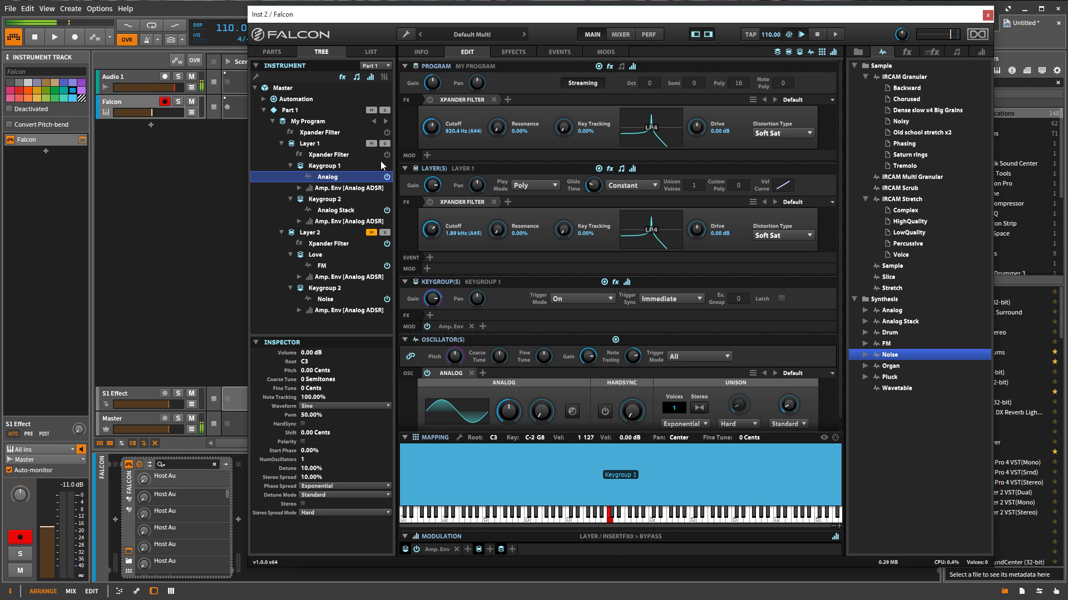
Bypass Keygroup 2's Analog Stack oscillator in Layer 1 and add a Drive effect to Keygroup 1 with its amount at 100%
left_click(387, 210)
left_click_drag(518, 375, 519, 361)
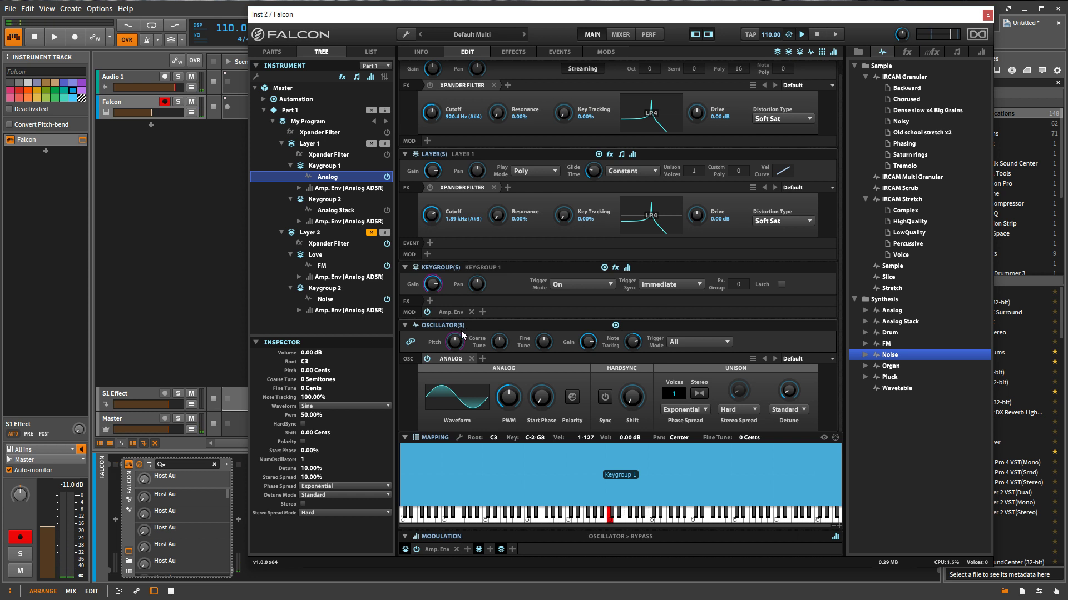
left_click(429, 301)
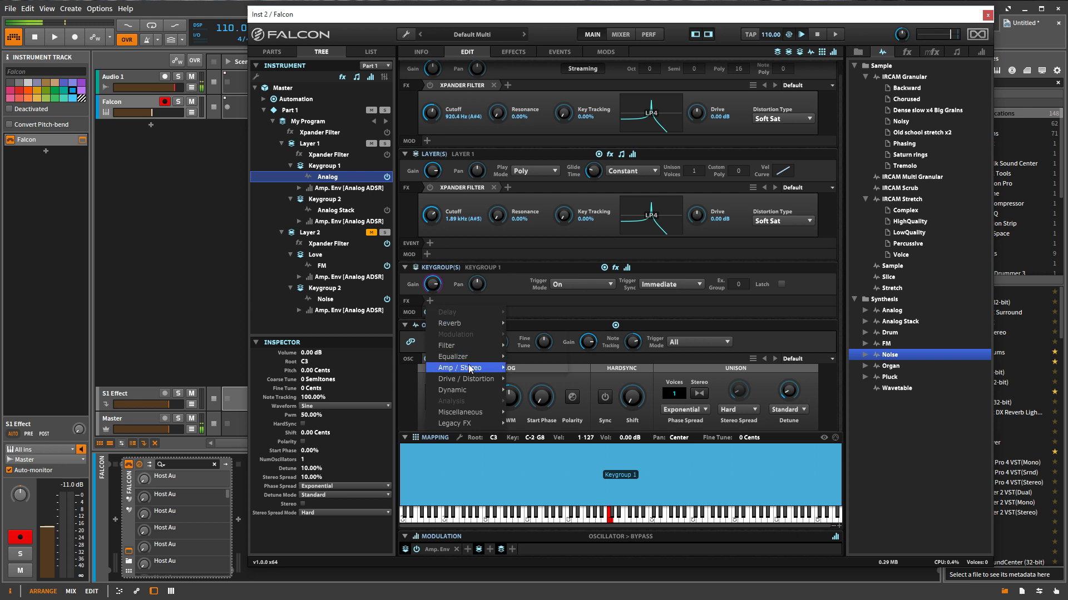
mouse_move(478, 380)
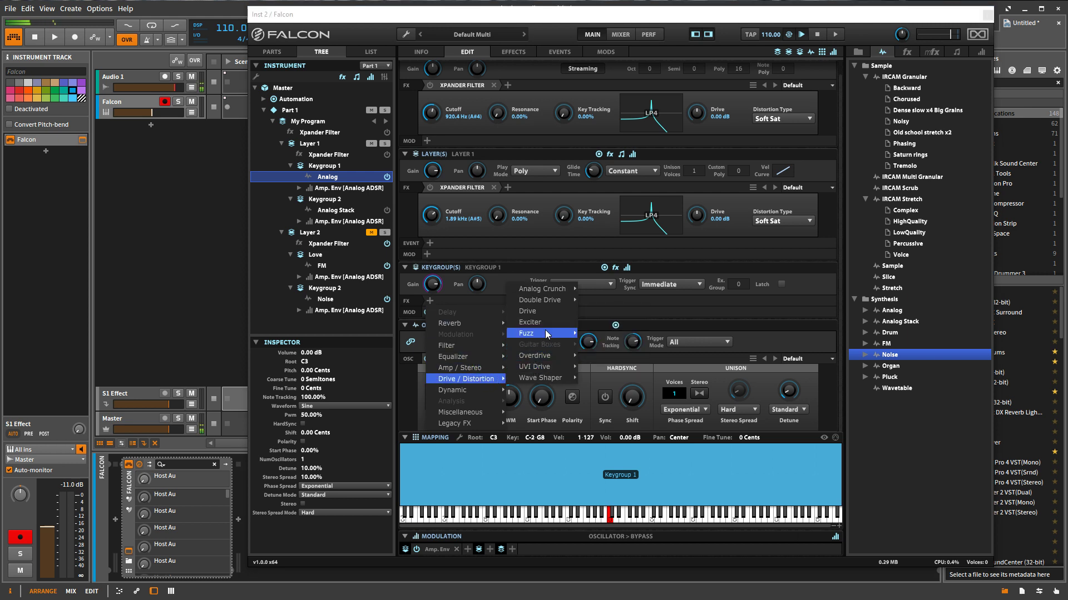
left_click(552, 312)
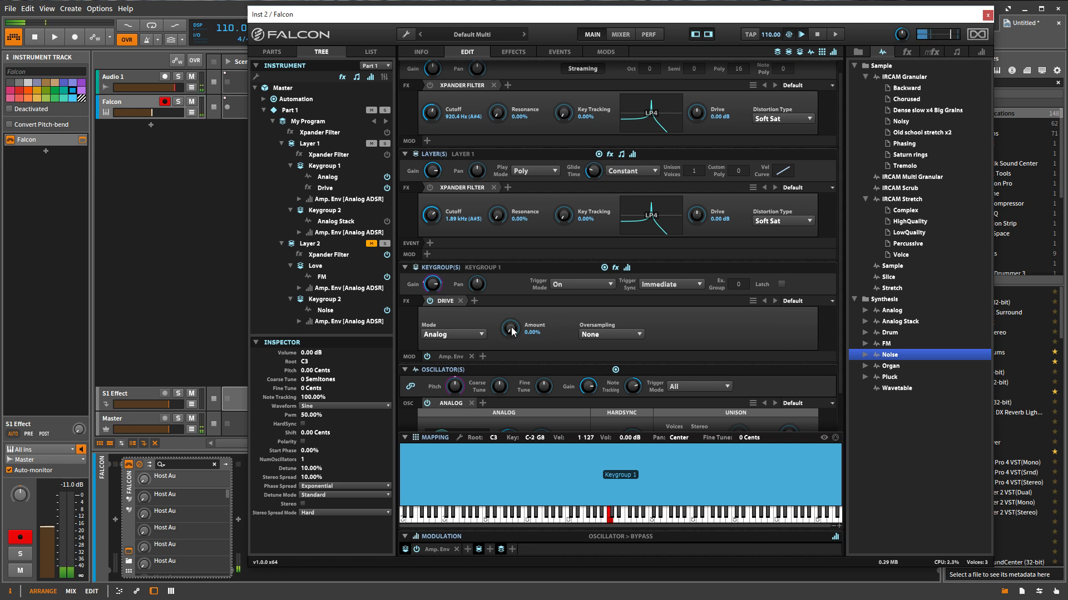
left_click_drag(512, 332, 539, 182)
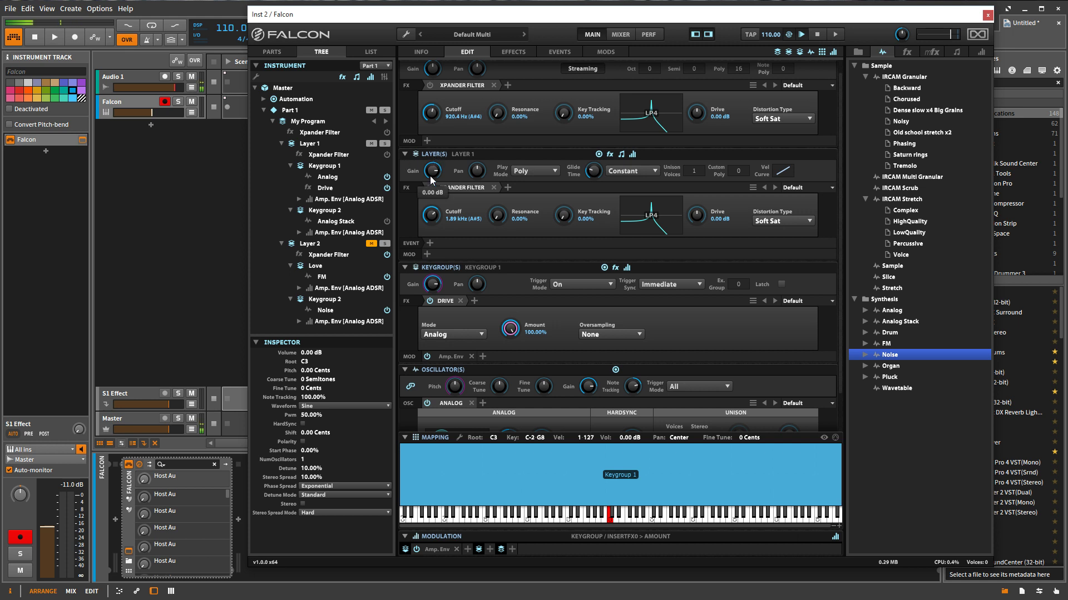
left_click(429, 243)
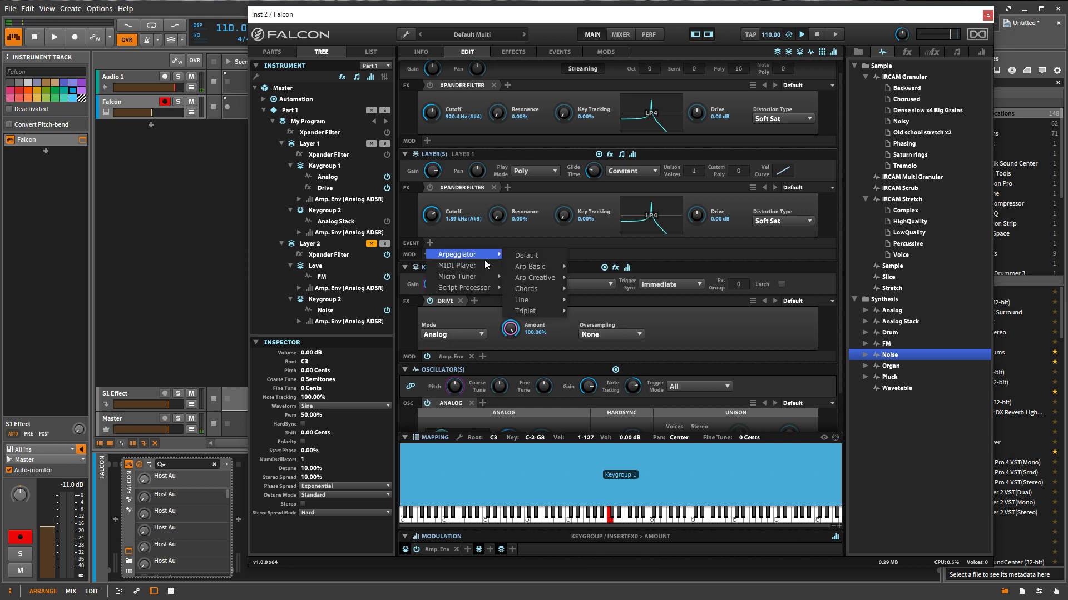
left_click(423, 256)
left_click(426, 255)
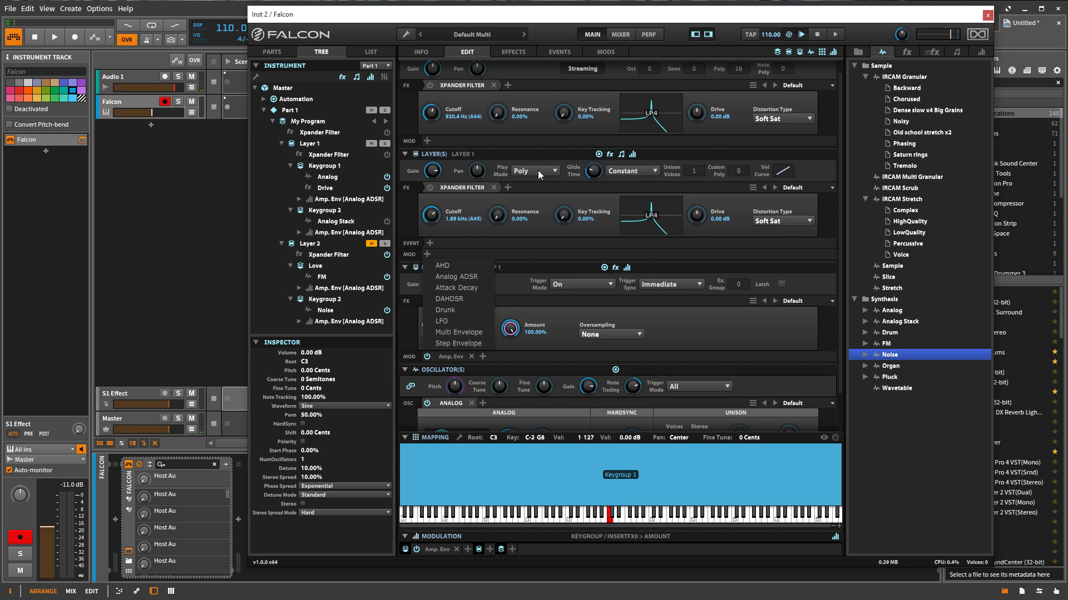
left_click(516, 184)
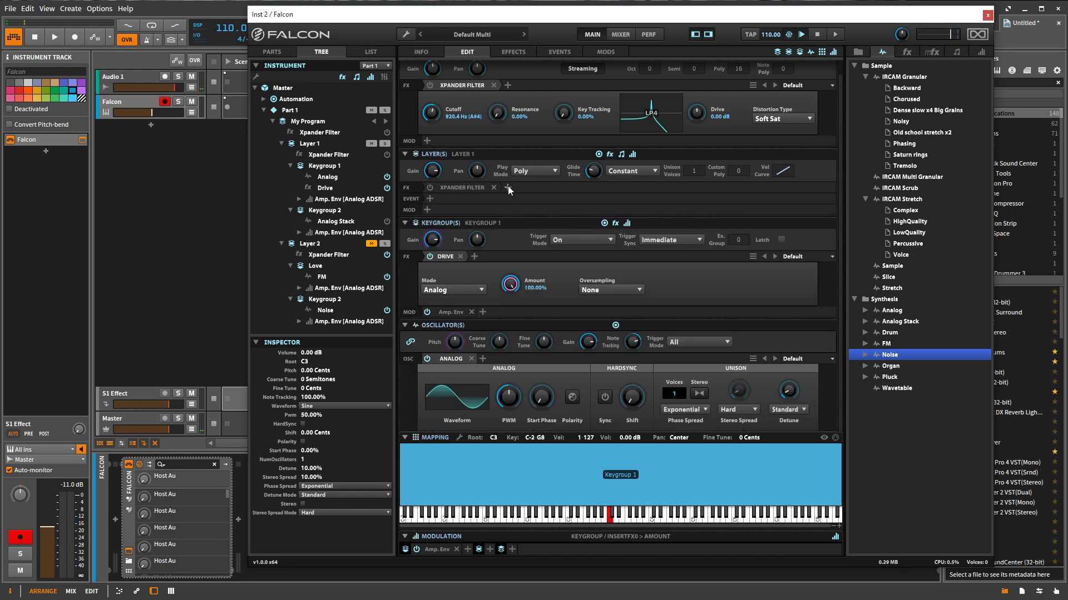
Insert a Drive effect after the Xpander Filter on Layer 1 and set its amount to 100%
left_click(507, 187)
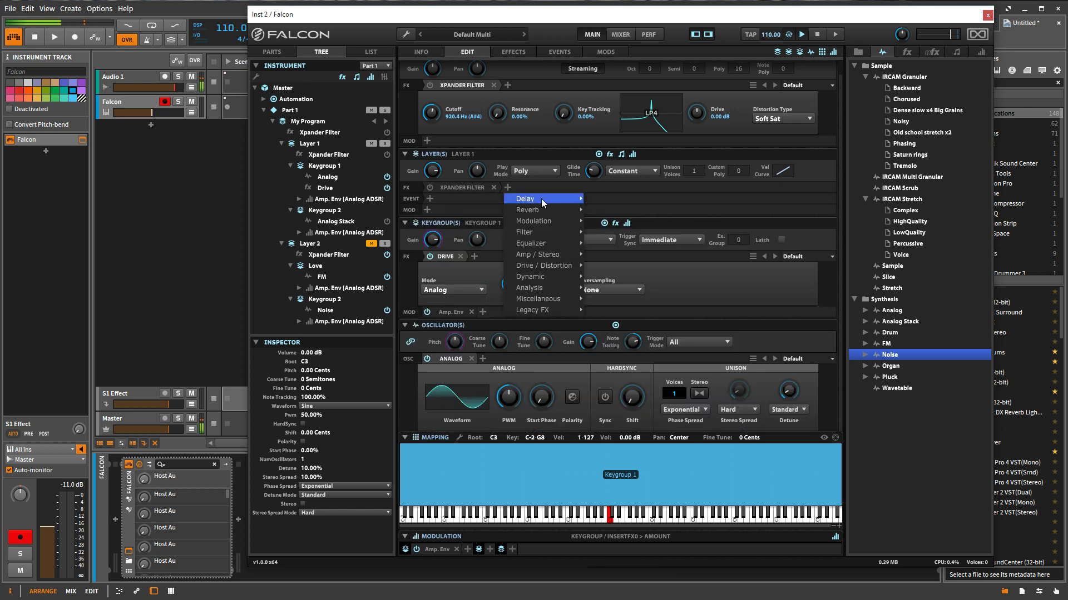
mouse_move(565, 203)
mouse_move(561, 266)
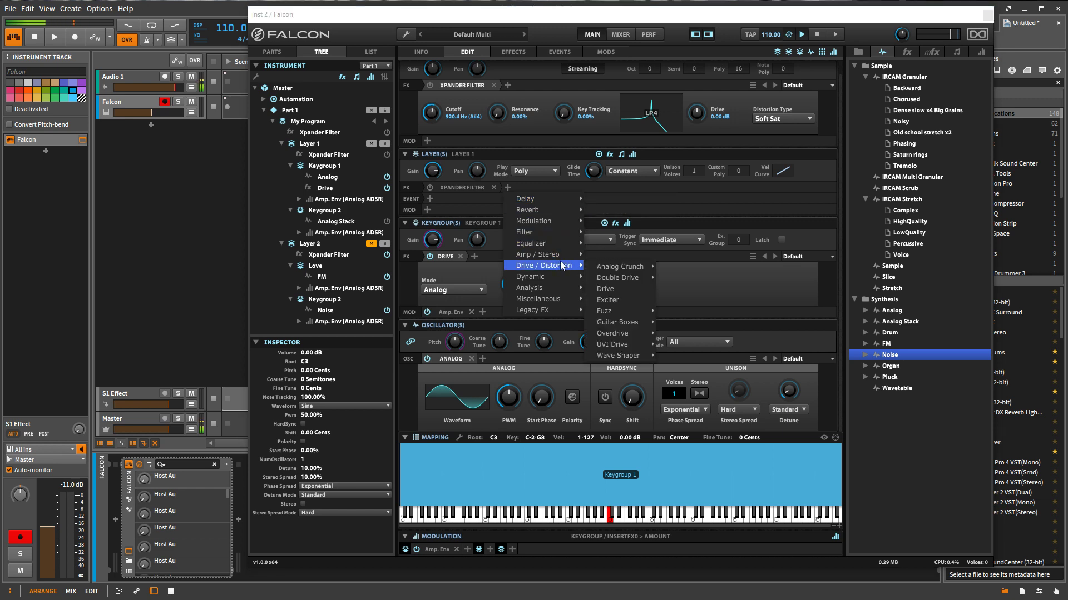
left_click(612, 290)
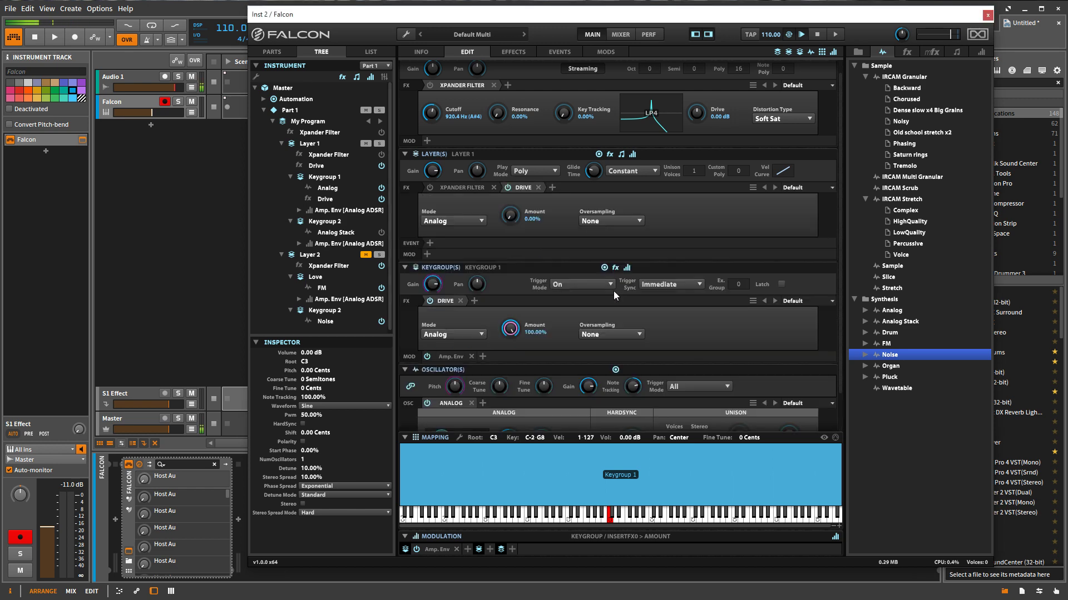
left_click_drag(508, 218, 519, 70)
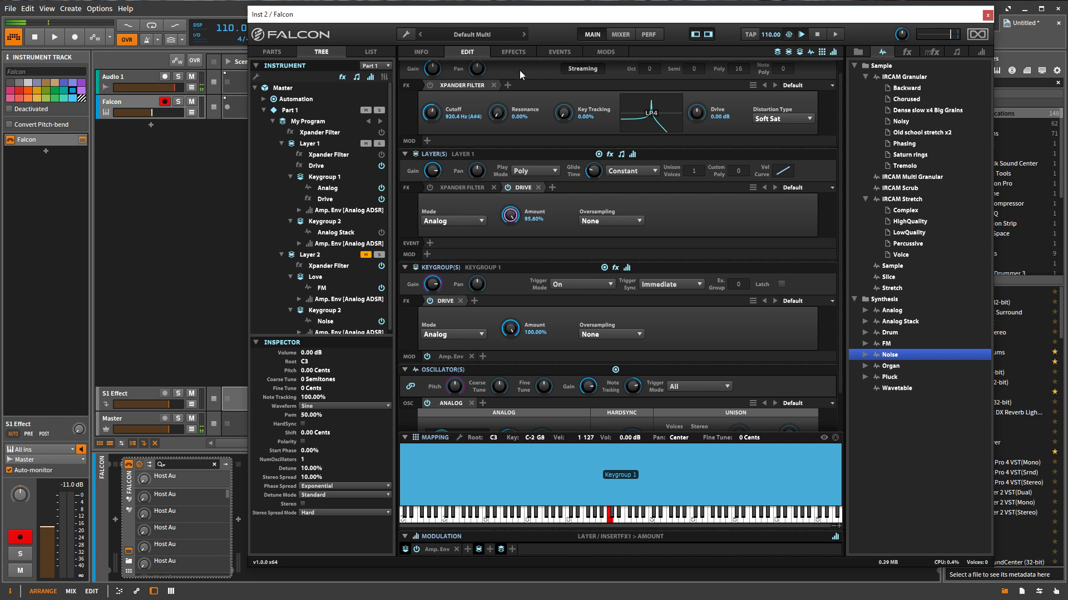
Compare the two Drive effects by toggling their bypasses, leaving Layer 1's Drive bypassed and removing Keygroup 1's Drive
left_click(429, 300)
left_click(429, 301)
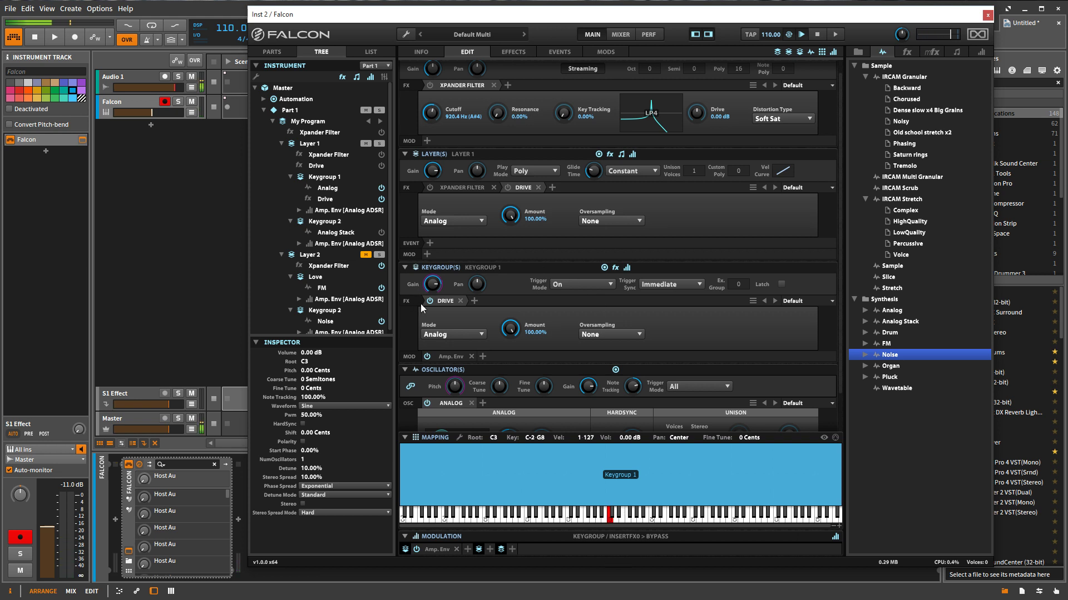
left_click(505, 188)
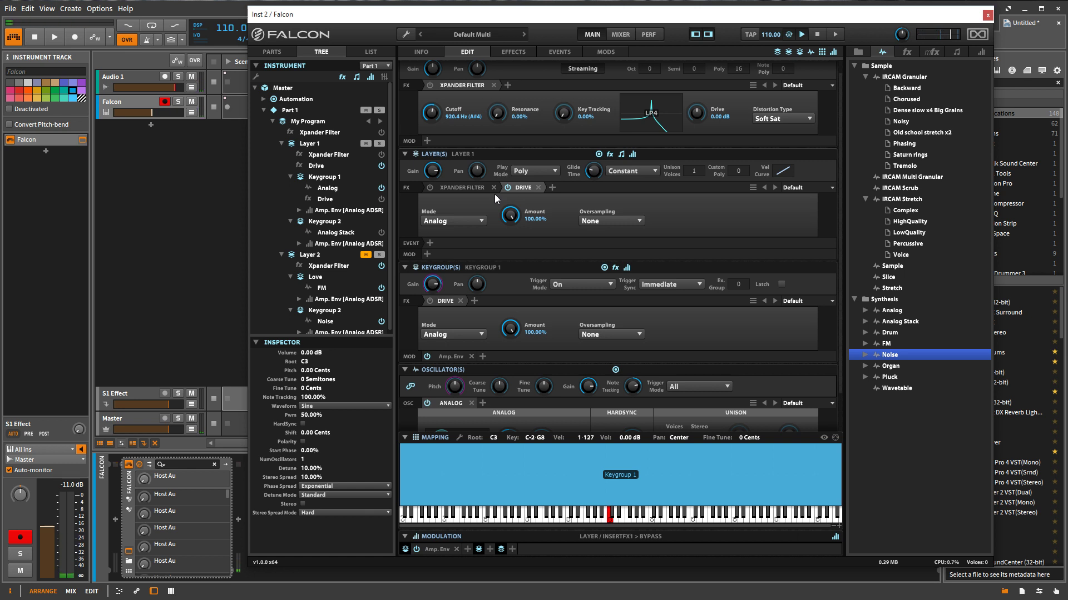
left_click(430, 301)
left_click(461, 300)
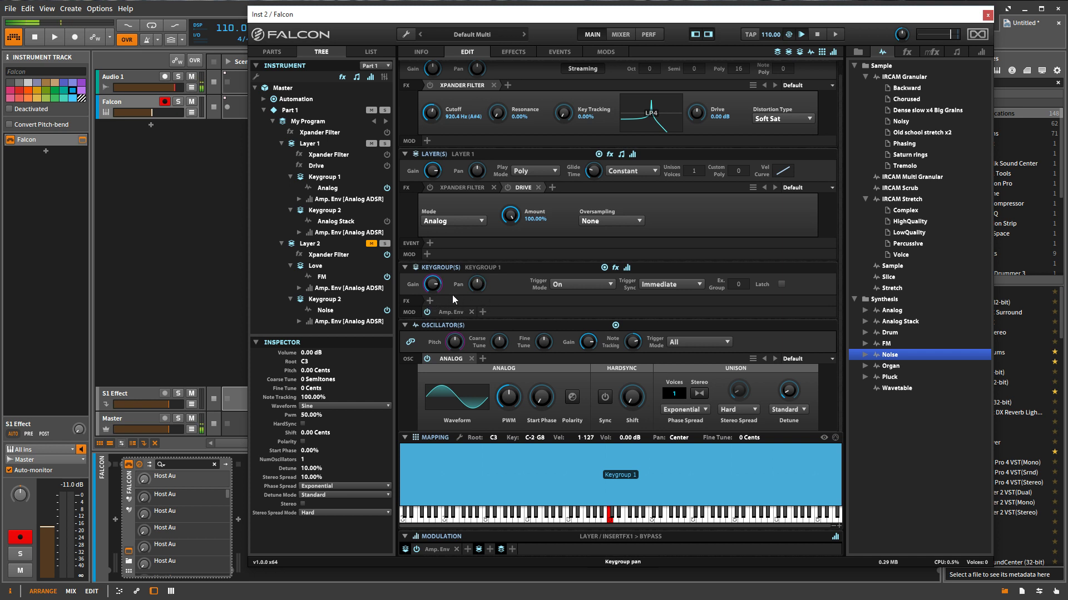
Insert a Wave Shaper with the Default preset on Keygroup 1
left_click(430, 301)
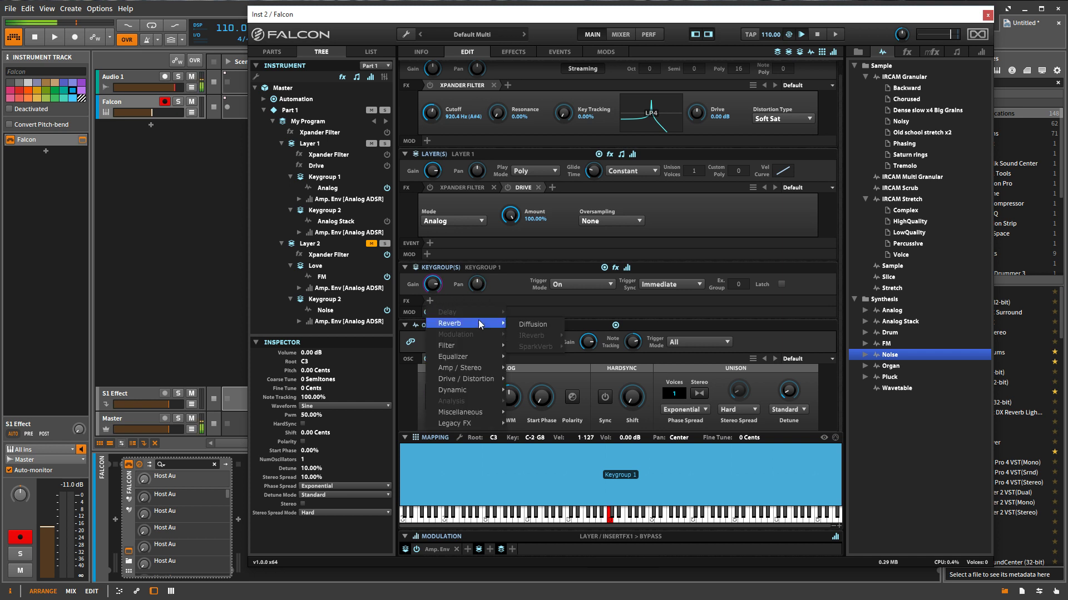
mouse_move(485, 325)
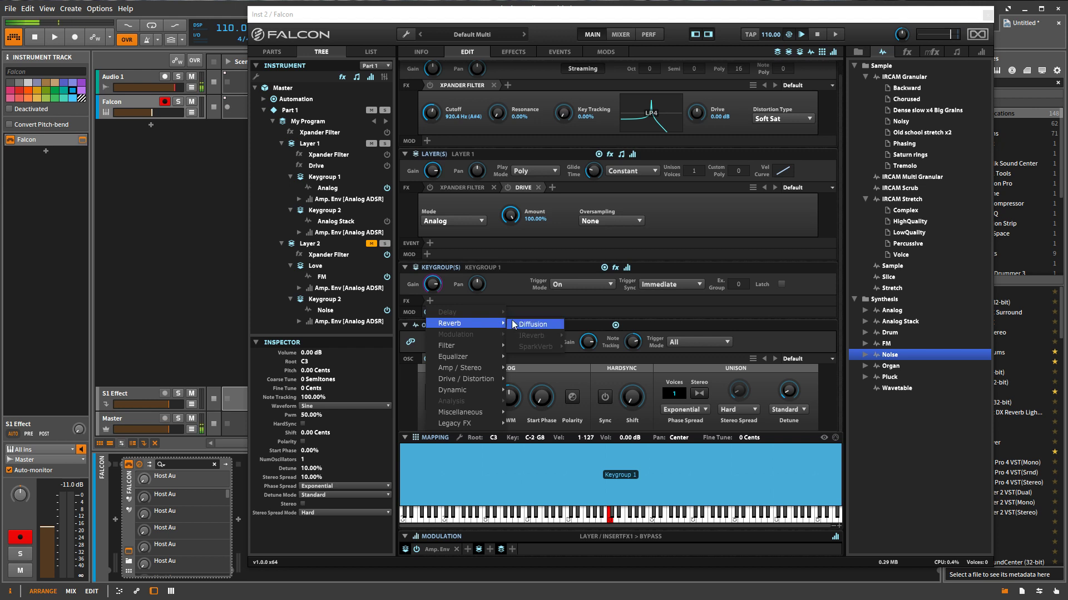
mouse_move(466, 345)
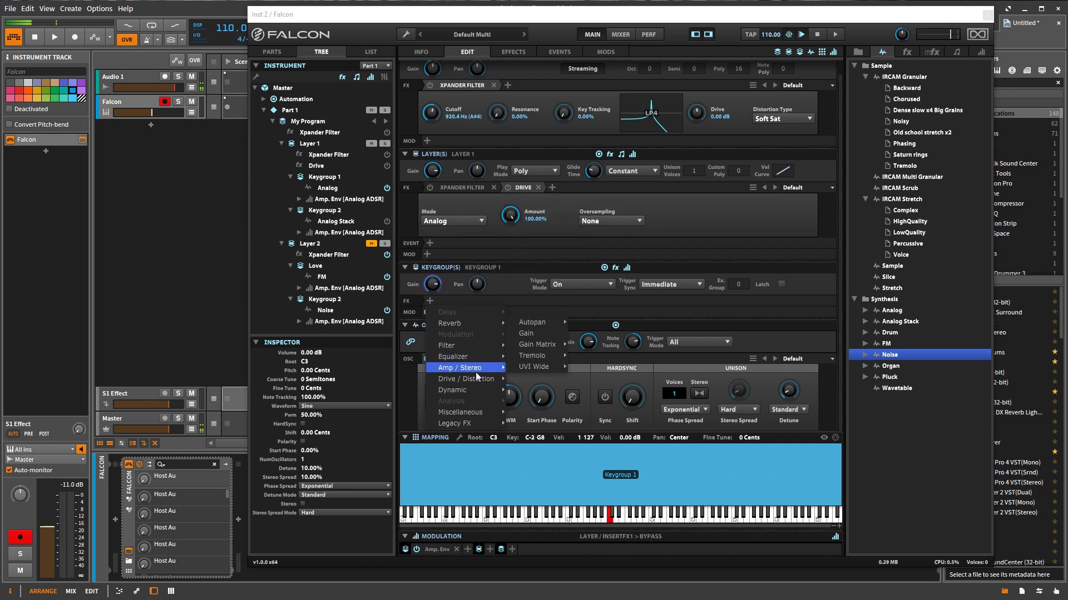
mouse_move(476, 379)
mouse_move(553, 382)
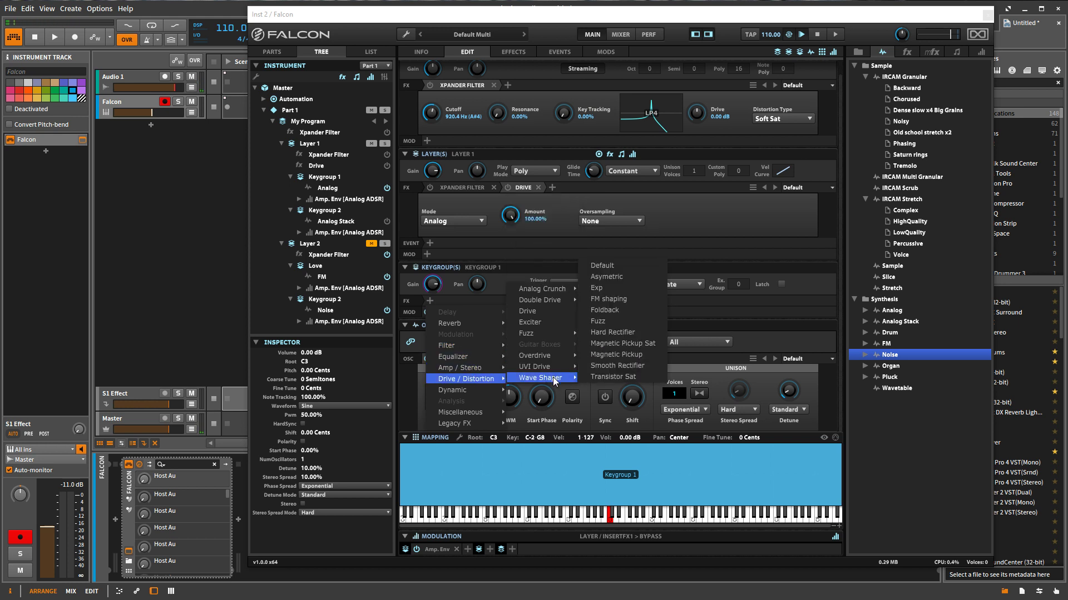
left_click(625, 267)
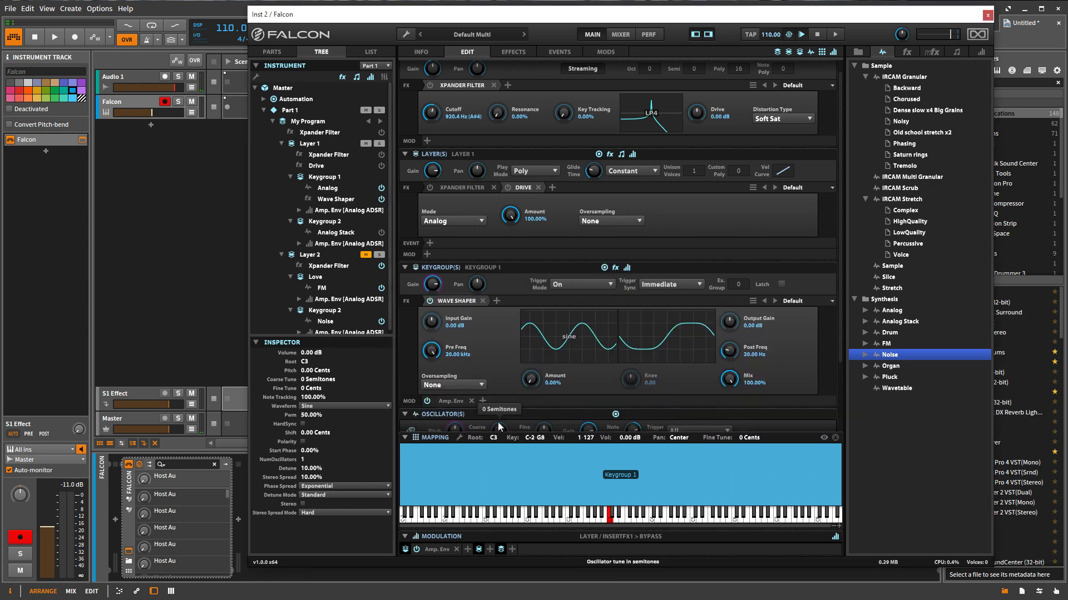
Set the Analog oscillator's PWM to 60.34% and the amount of Keygroup 1's Wave Shaper to 41.60%
scroll(498, 422, "down", 3)
mouse_move(508, 397)
left_click_drag(507, 397, 508, 385)
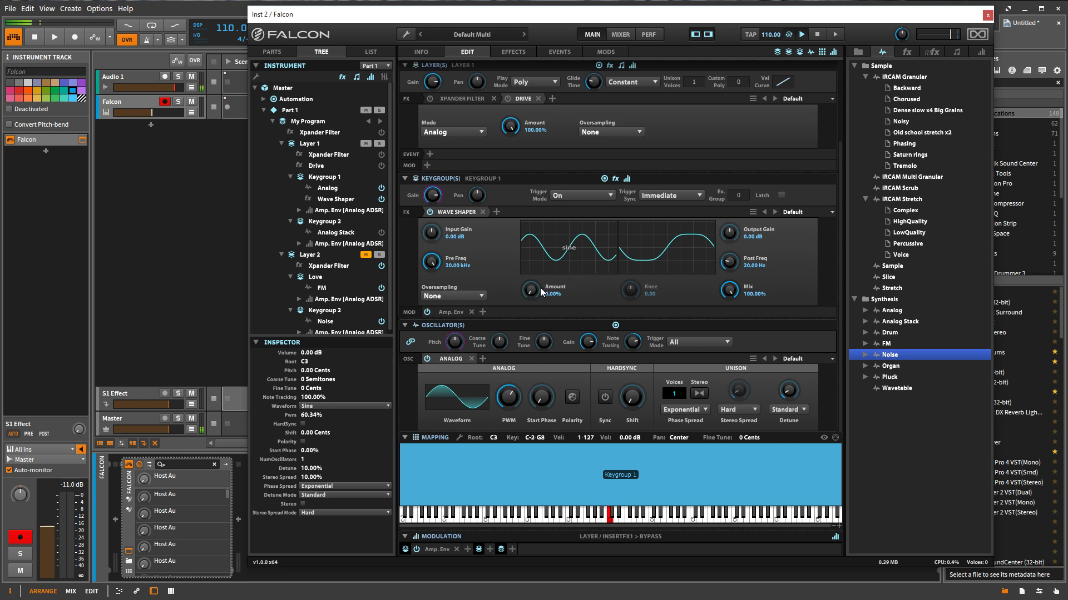
mouse_move(534, 292)
left_mouse_down()
mouse_move(542, 194)
mouse_move(526, 320)
mouse_move(525, 290)
left_mouse_up()
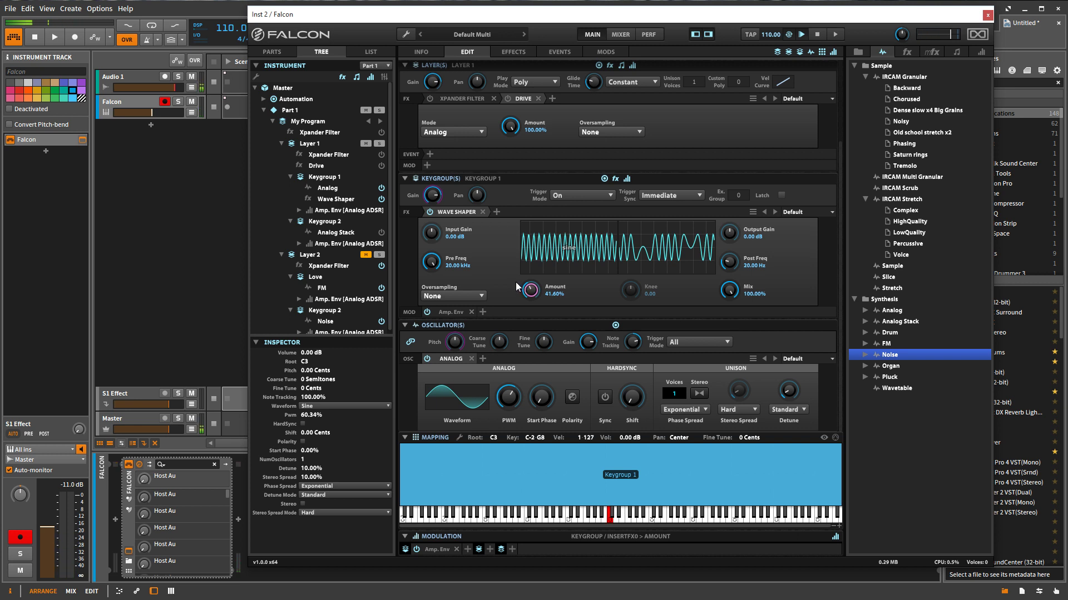
Insert a default Wave Shaper on Layer 1 with its amount at 56.80%, and bypass Keygroup 1's Wave Shaper
left_click(552, 99)
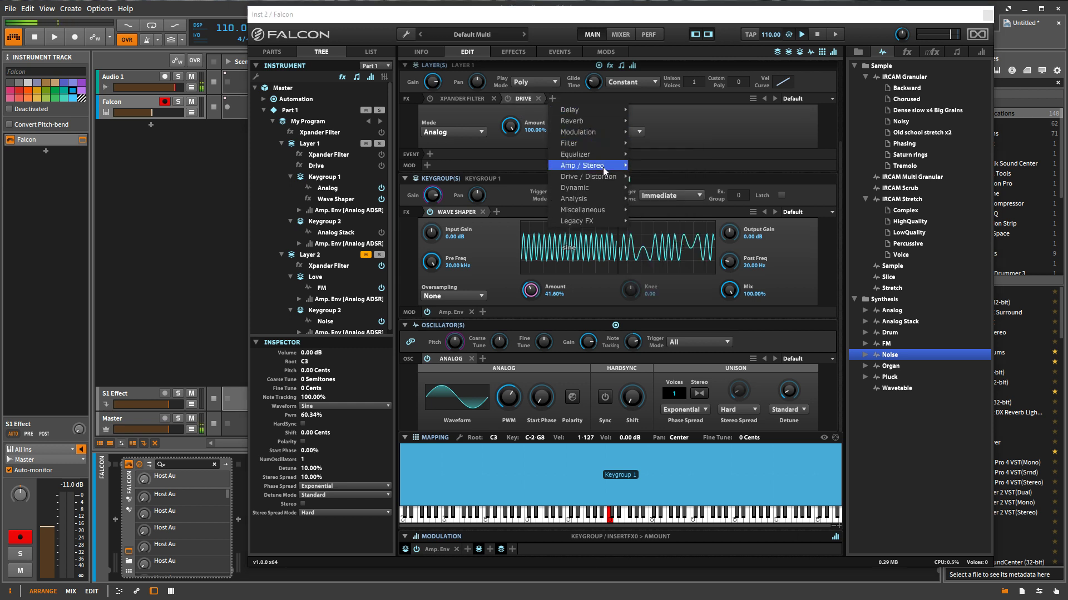
mouse_move(609, 175)
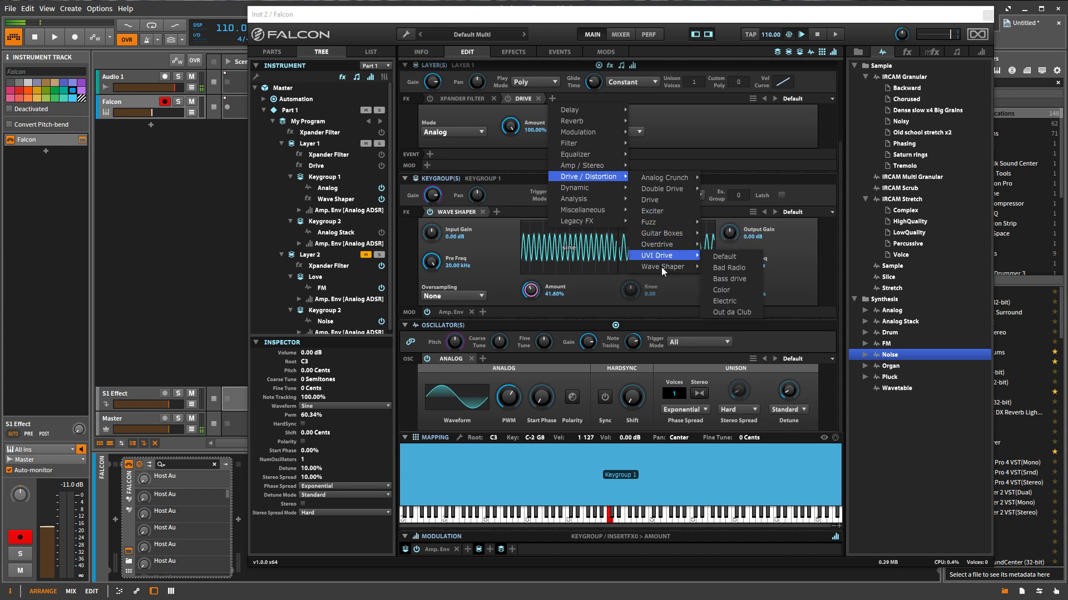
mouse_move(662, 267)
left_click(718, 264)
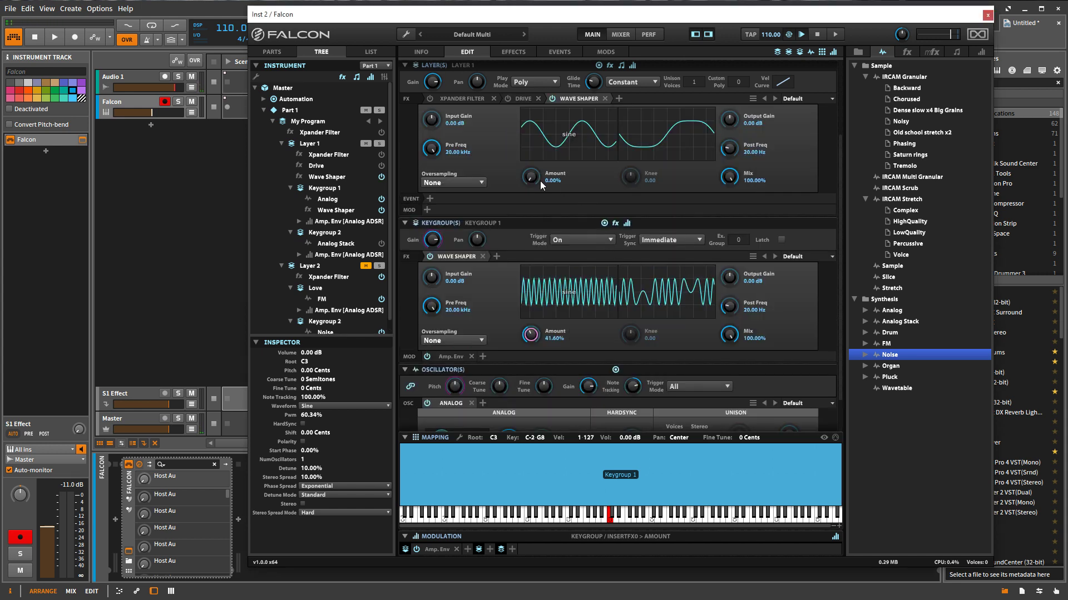
left_click(431, 256)
left_click_drag(532, 179, 530, 95)
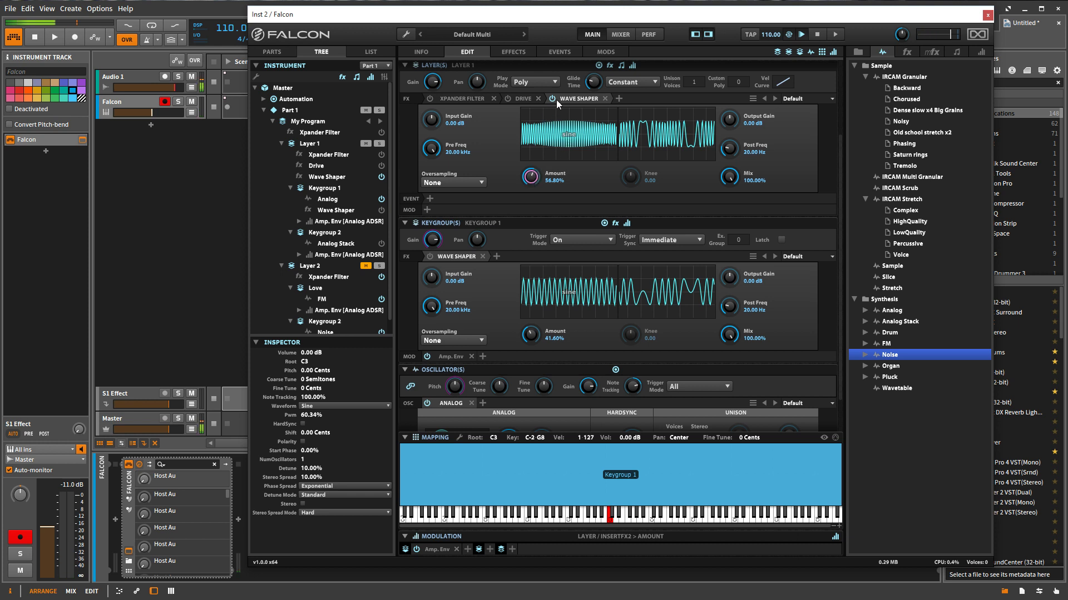
Reactivate Keygroup 1's Wave Shaper in place of Layer 1's, and give it the Fold-back shape with an amount of 38.80%
left_click(430, 256)
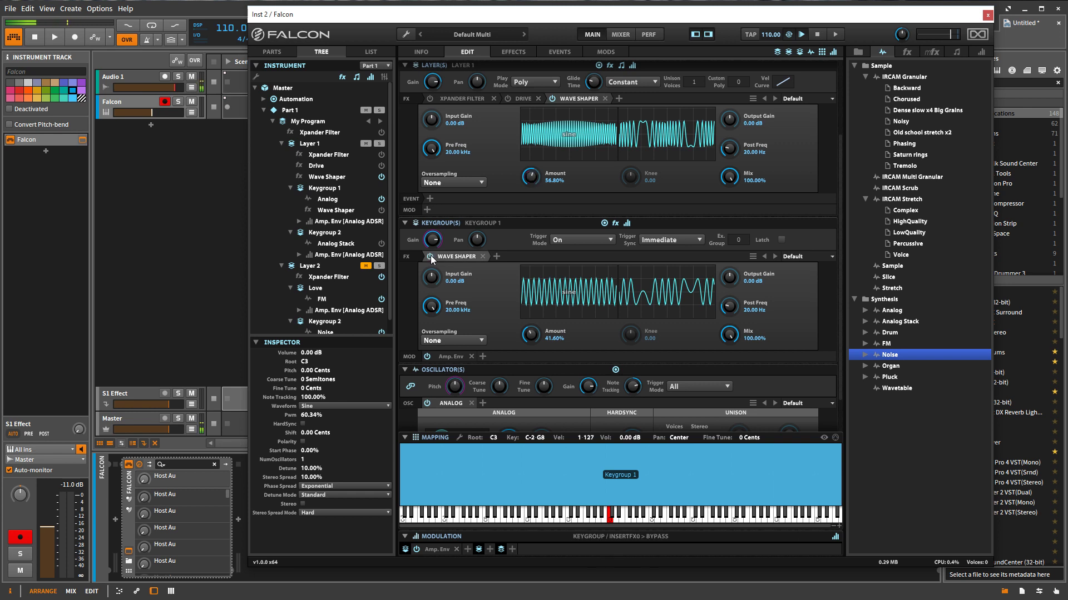
left_click(553, 98)
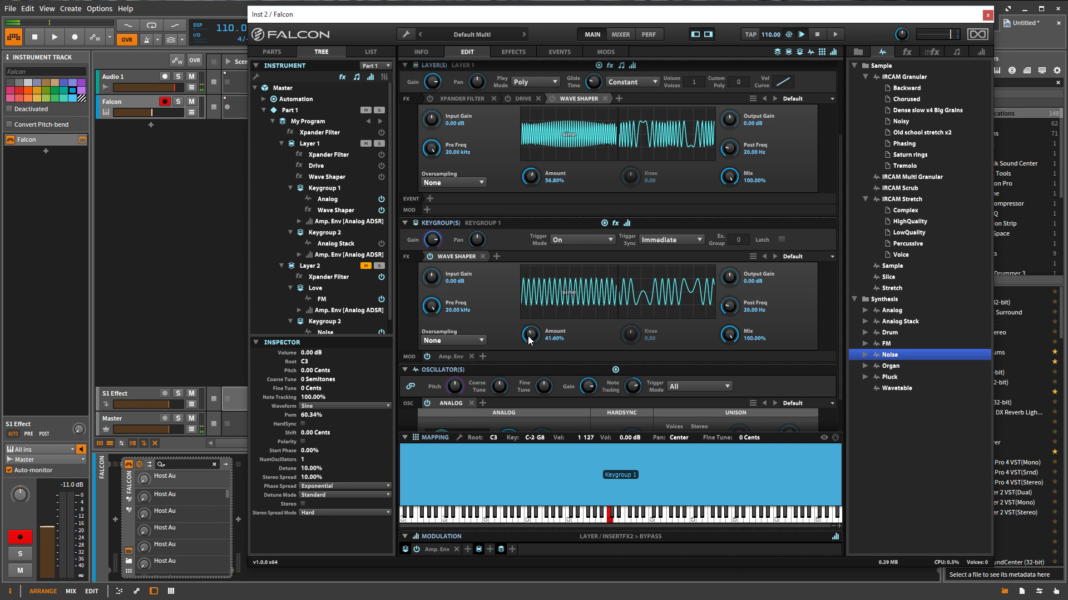
left_click(569, 293)
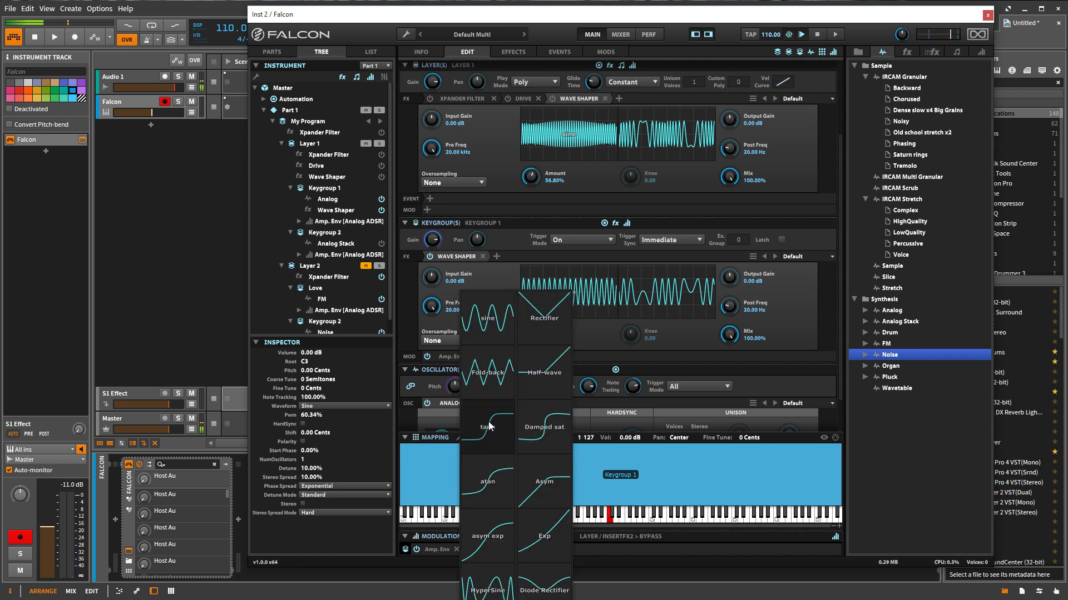
left_click(488, 370)
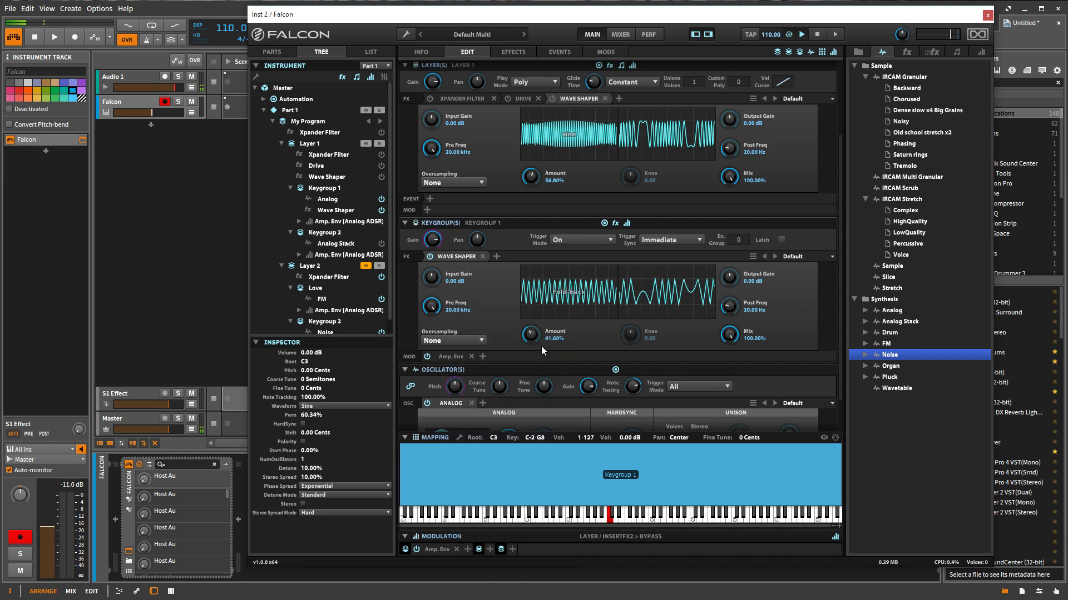
scroll(532, 337, "down", 2)
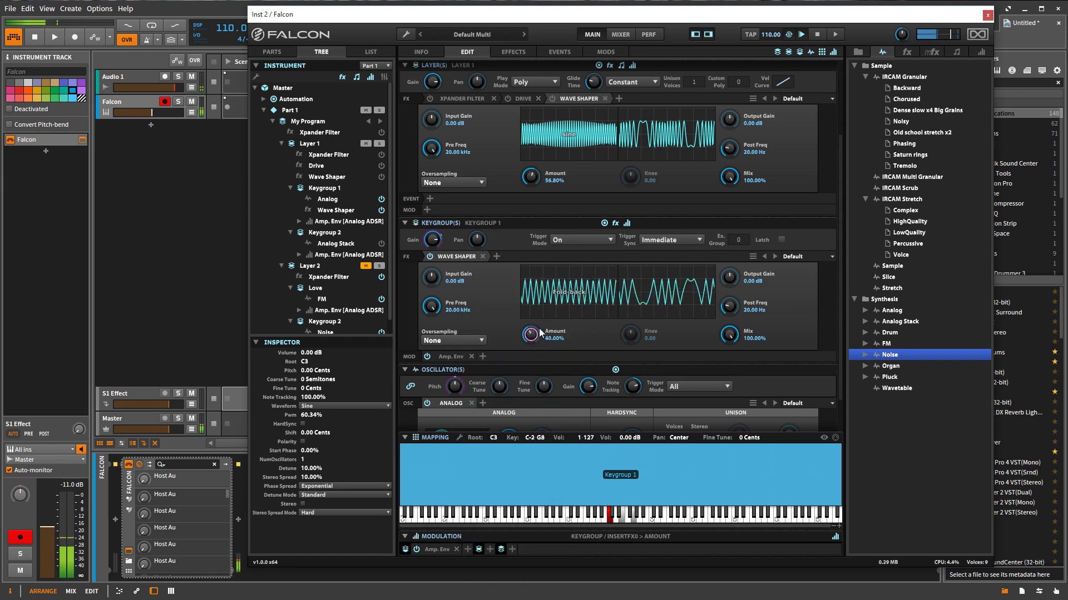
scroll(531, 336, "down", 2)
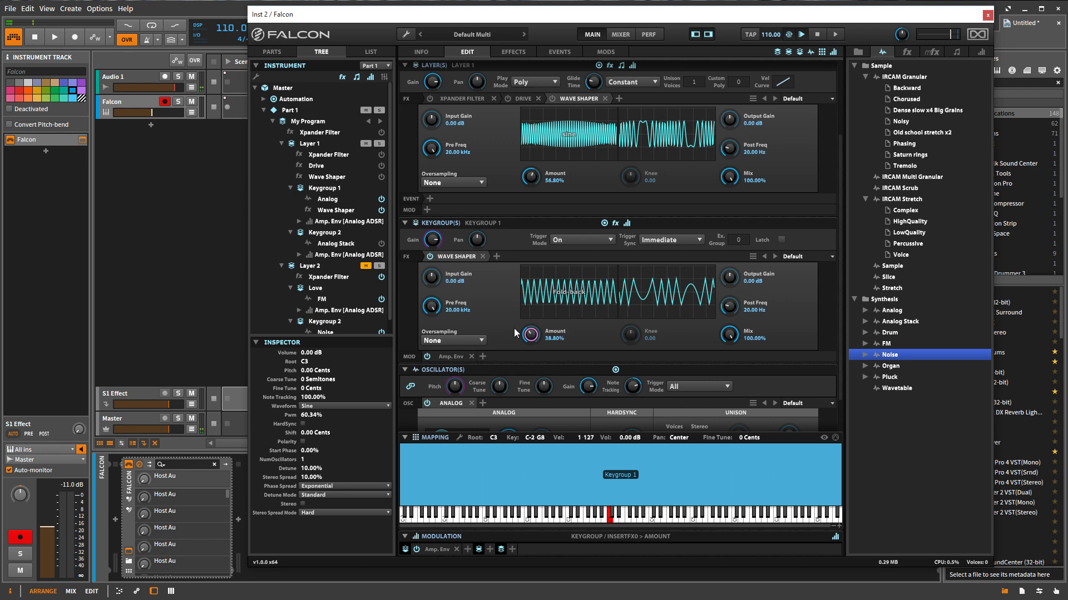
scroll(514, 328, "up", 3)
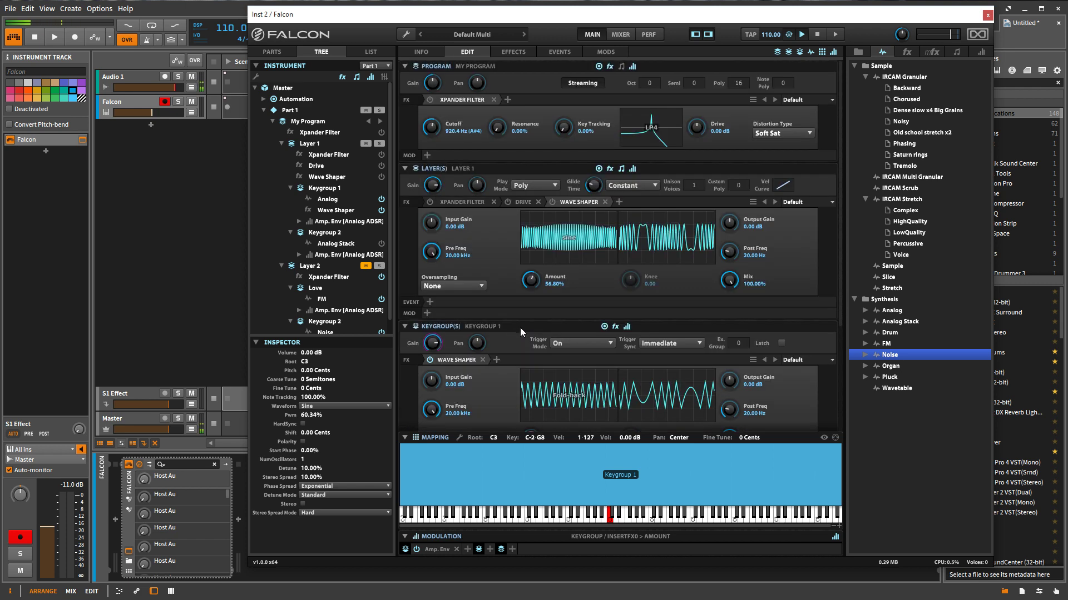
scroll(541, 312, "down", 2)
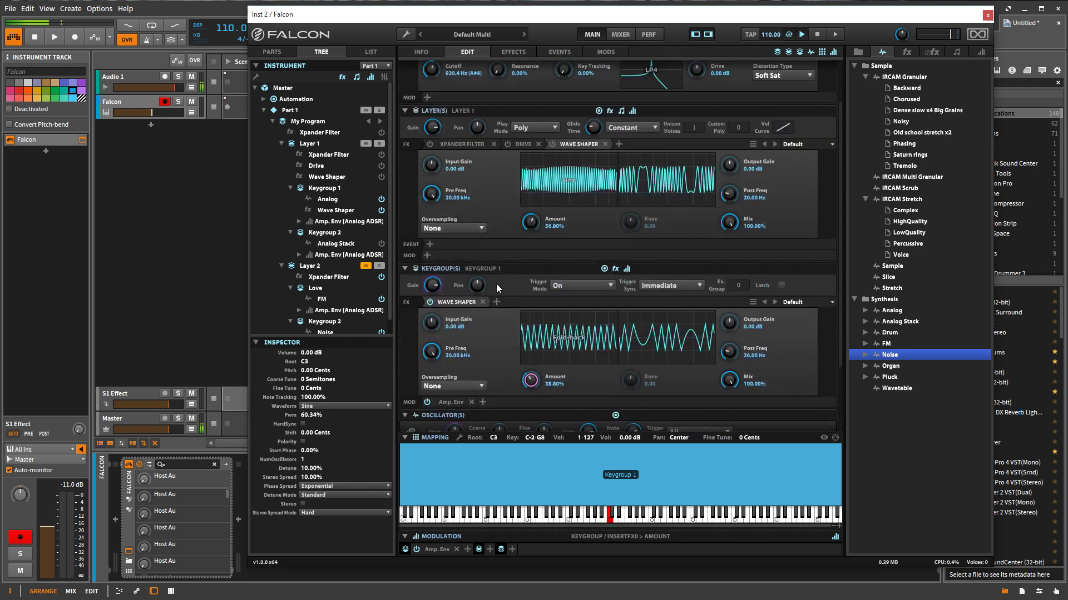
scroll(505, 146, "up", 2)
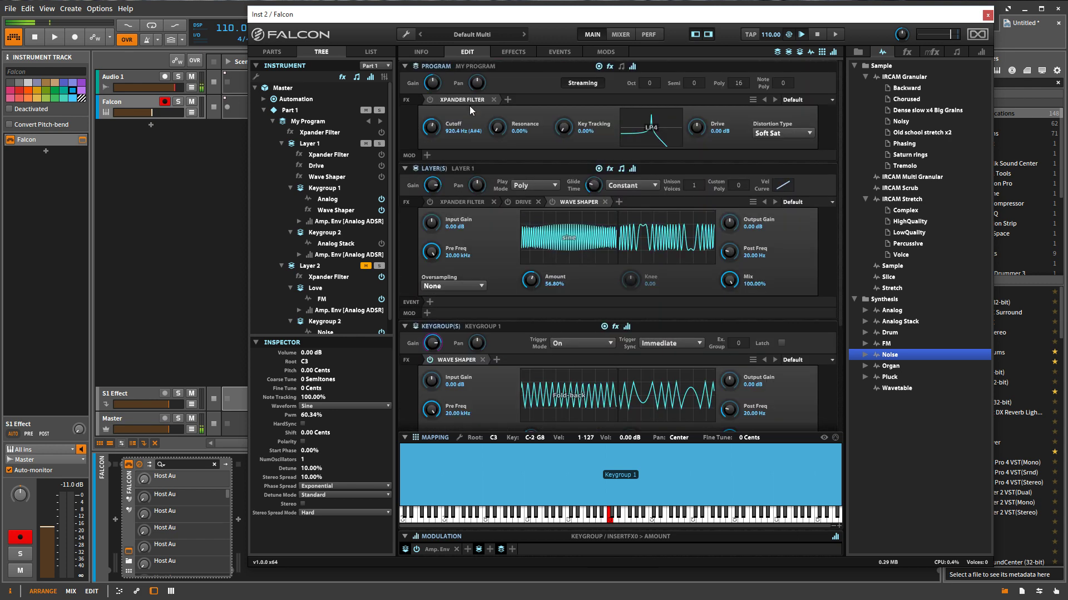